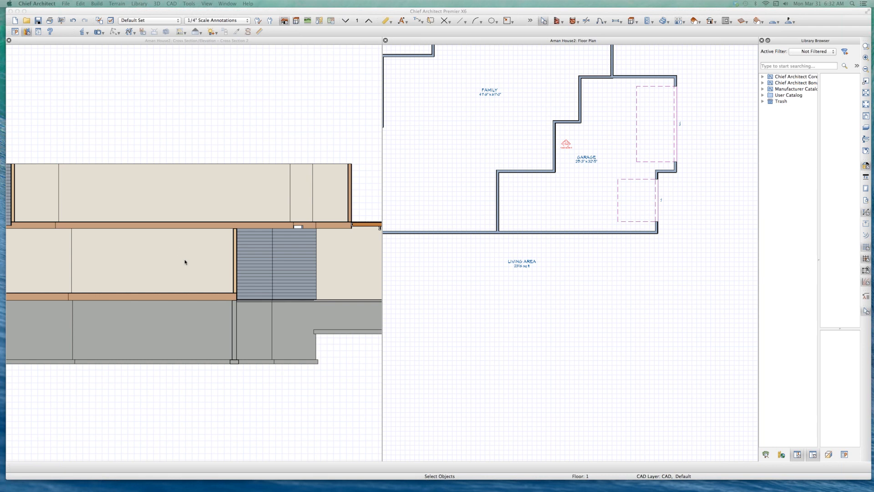
# Turn on automatic building of roof framing in the framing settings
pyautogui.scroll(-3, 185, 262)
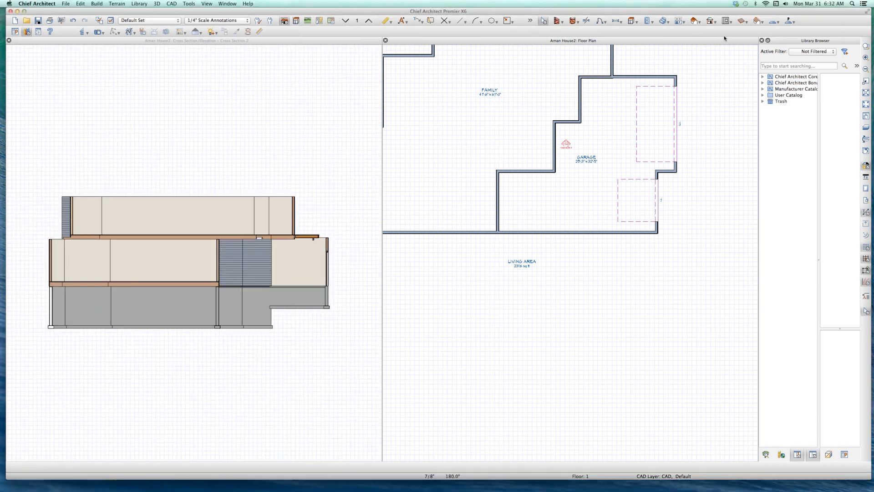
pyautogui.doubleClick(742, 21)
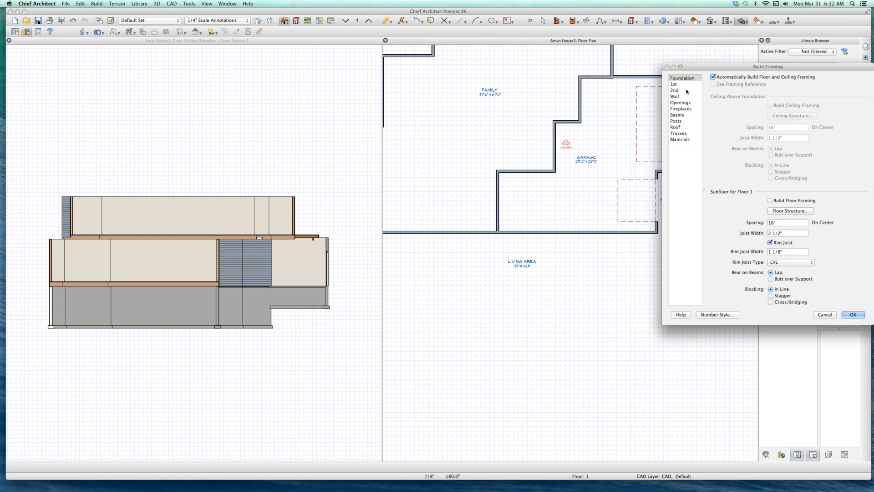
pyautogui.click(677, 96)
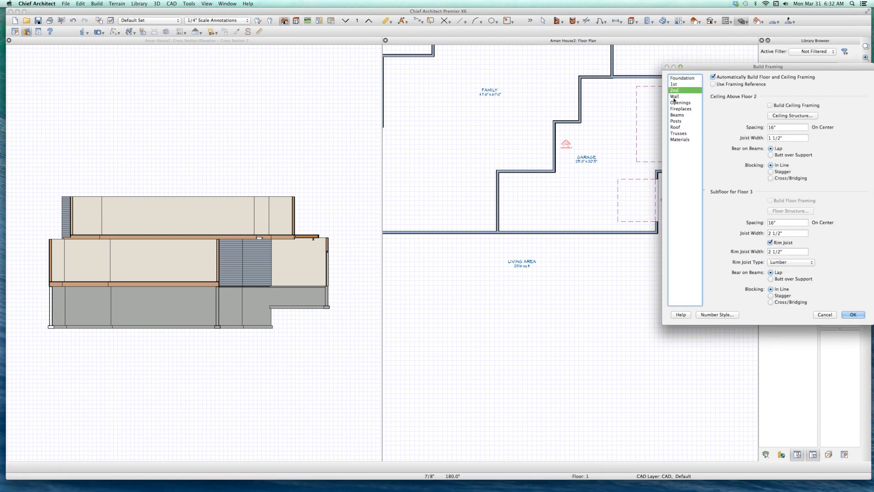
pyautogui.click(677, 127)
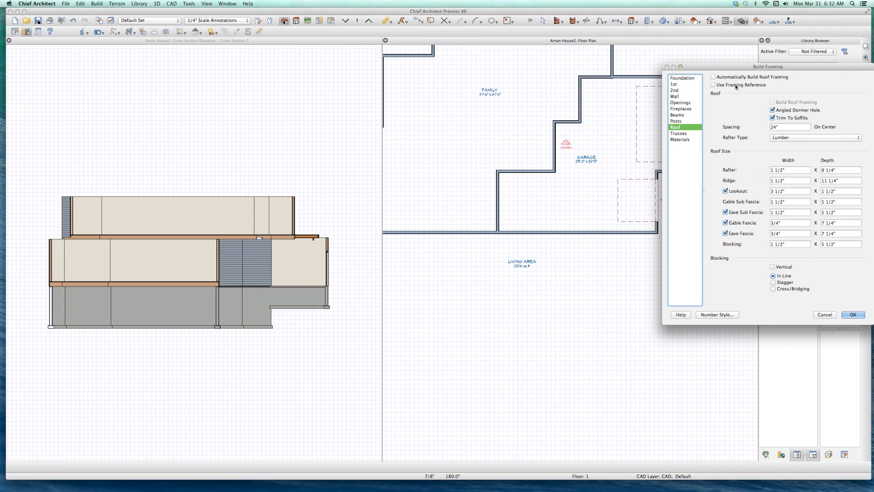
pyautogui.click(736, 79)
pyautogui.click(852, 315)
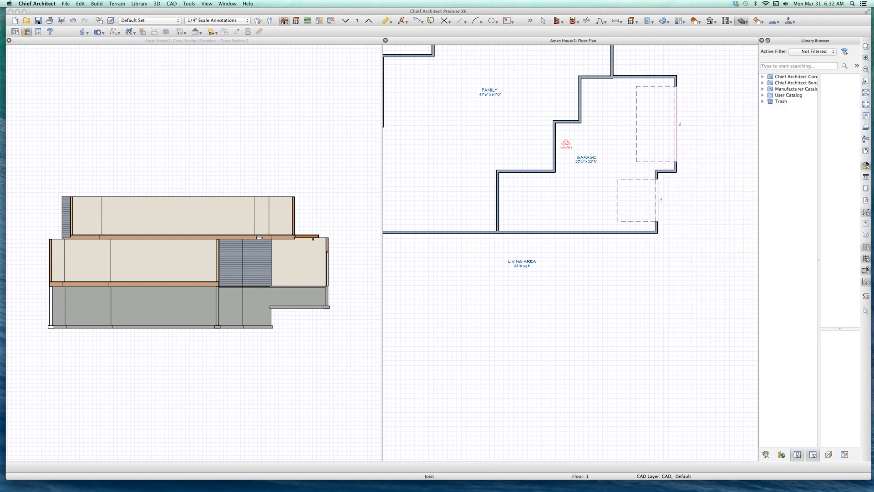
# Display all Framing layers, from Bearing Lines through Wall Bridging, in the cross section's Section View Set
pyautogui.click(248, 364)
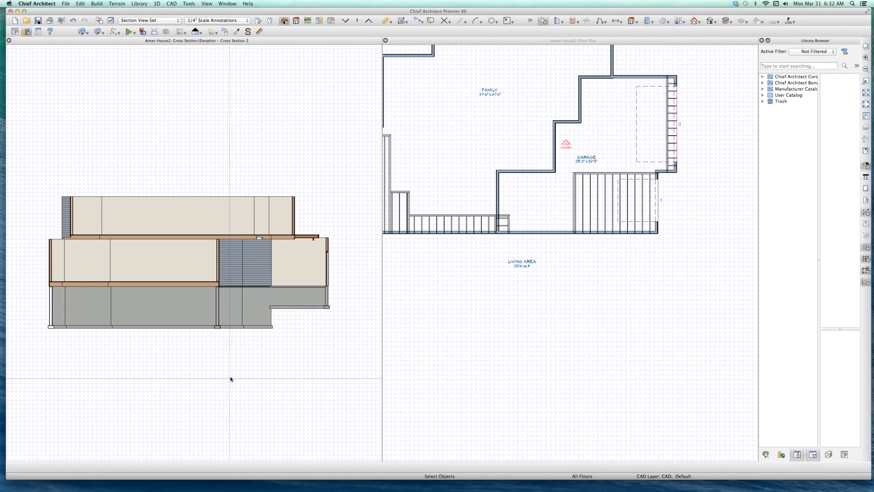
pyautogui.press('l')
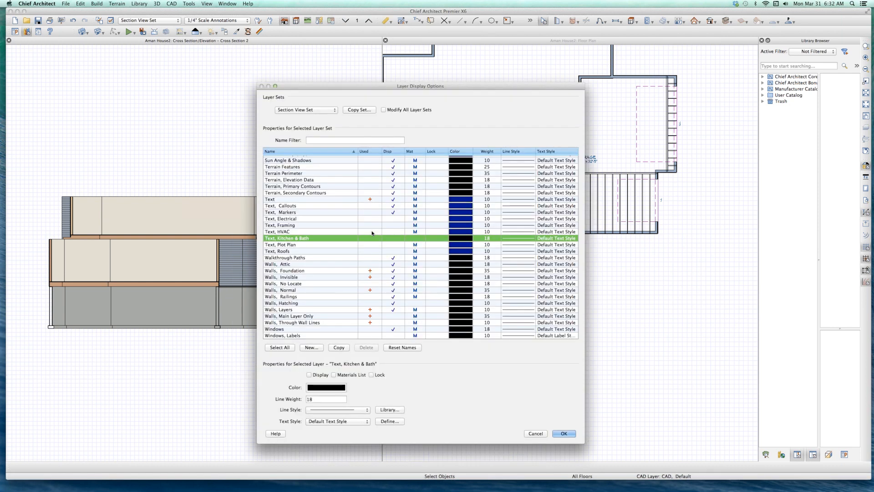
pyautogui.press('f')
pyautogui.press('r')
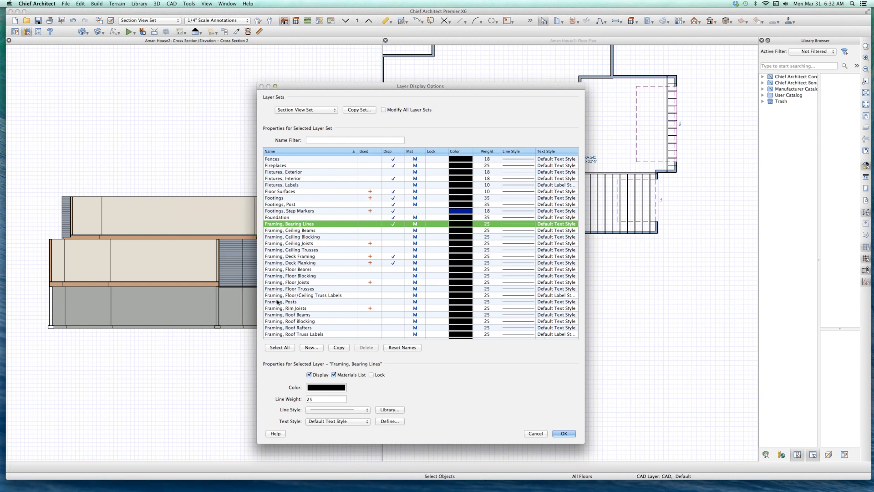
pyautogui.scroll(-3, 291, 296)
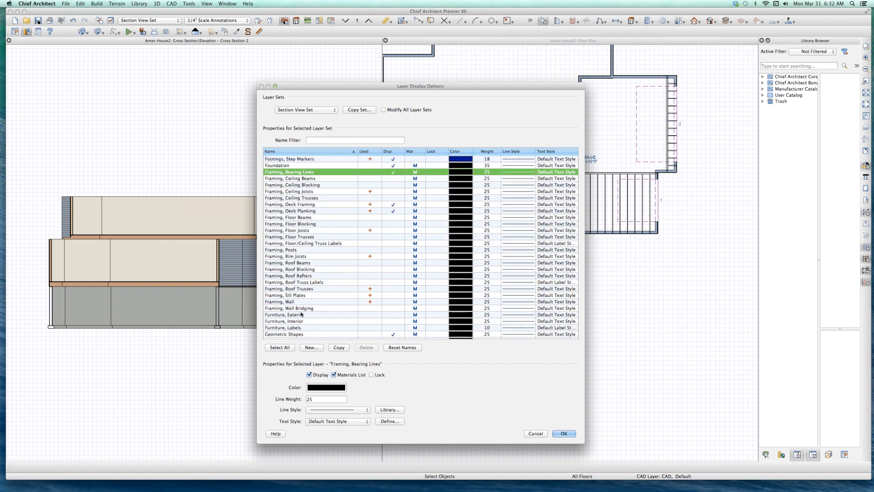
pyautogui.keyDown('shift'); pyautogui.click(302, 309); pyautogui.keyUp('shift')
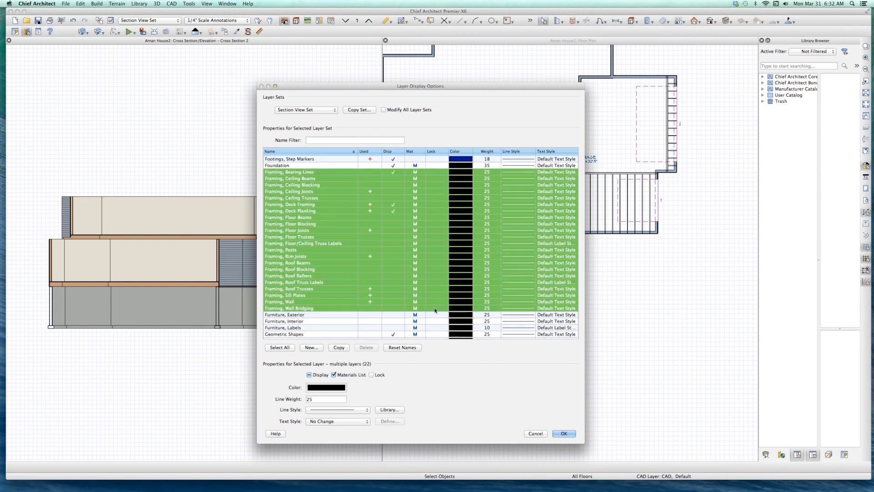
pyautogui.click(391, 310)
pyautogui.click(391, 309)
pyautogui.press('Return')
# Examine the roof, floor and wall framing in the cross section
pyautogui.scroll(3, 147, 262)
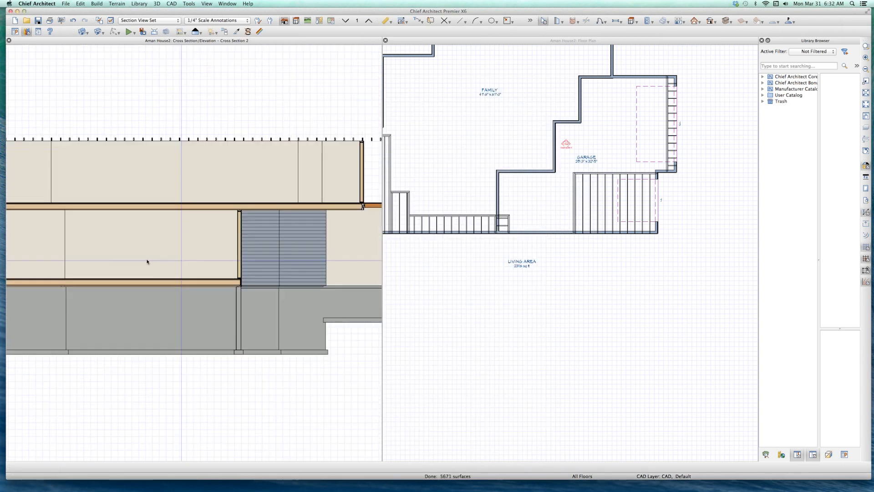
pyautogui.scroll(-2, 150, 262)
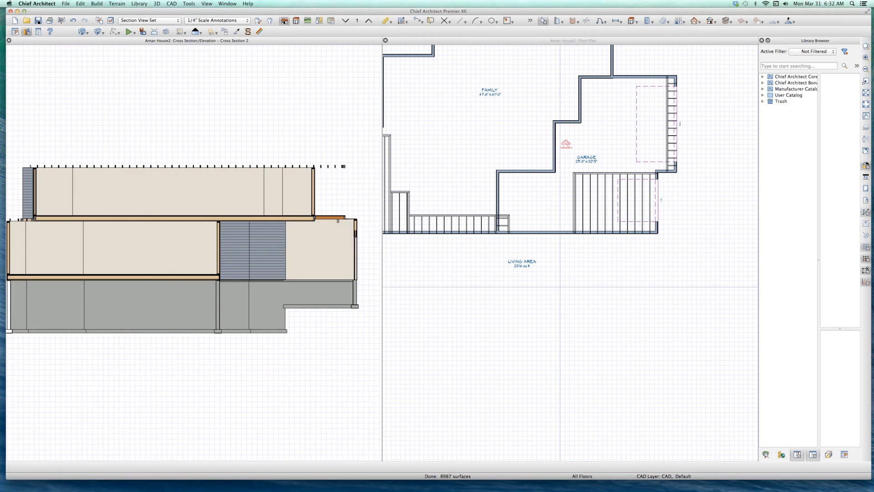
pyautogui.click(560, 286)
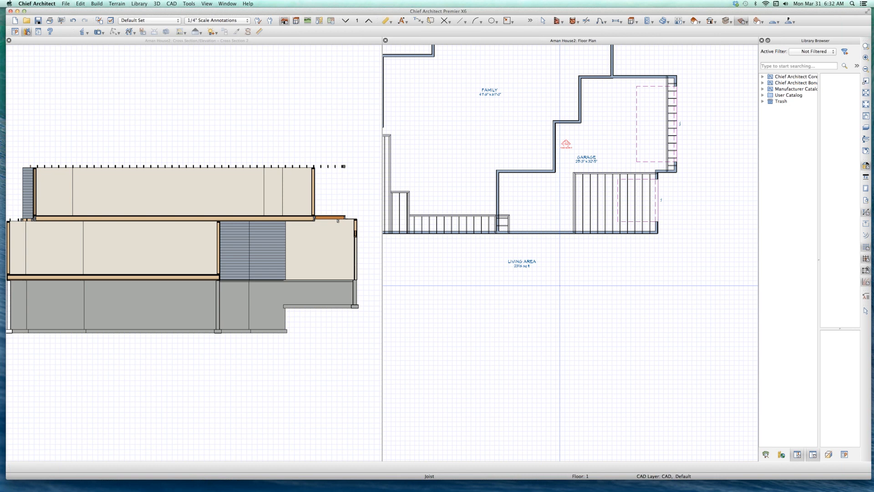
pyautogui.click(256, 264)
pyautogui.scroll(3, 257, 264)
pyautogui.scroll(-5, 215, 275)
pyautogui.scroll(1, 290, 284)
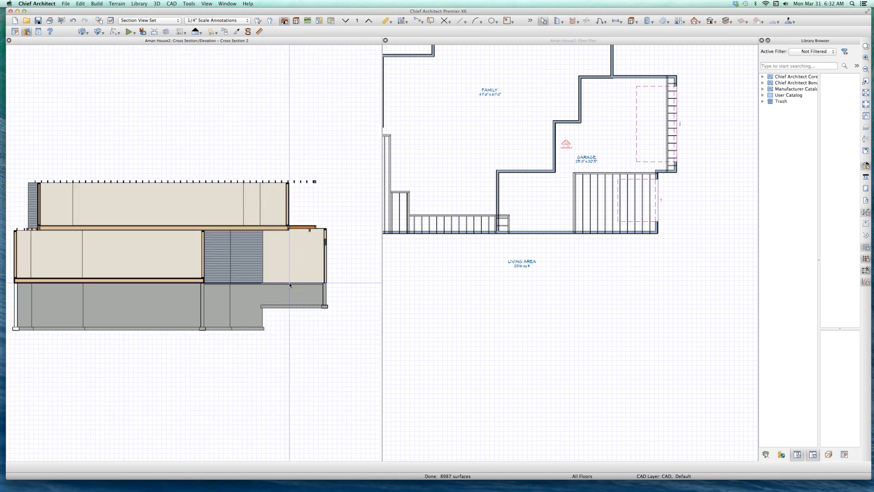
pyautogui.scroll(1, 289, 284)
# Go down to floor 0 in the plan and create an orthographic floor overview of the foundation level
pyautogui.click(495, 293)
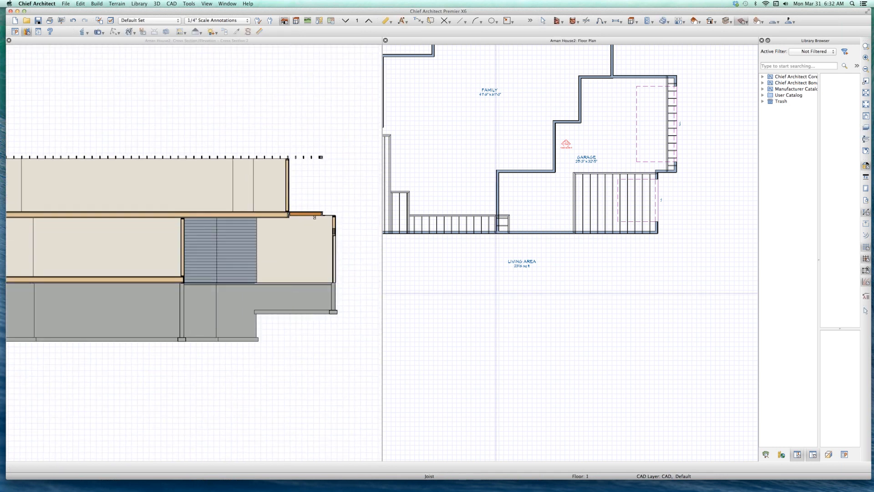
pyautogui.press('pagedown')
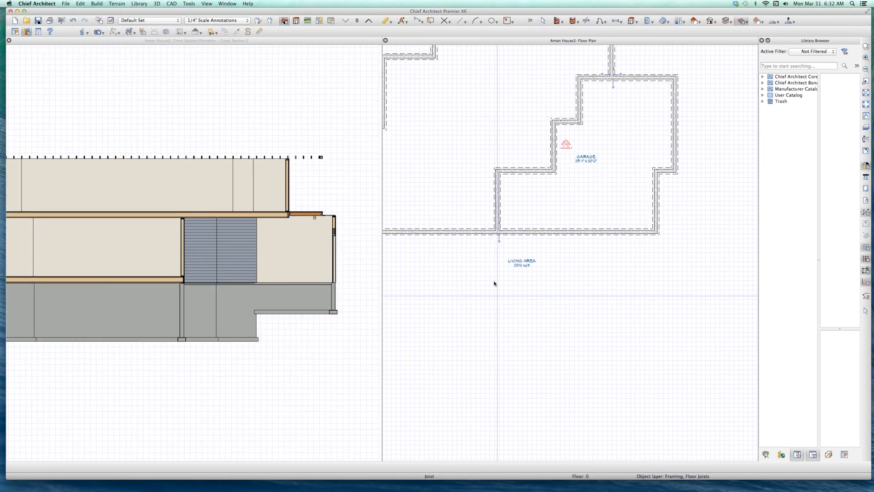
pyautogui.press('o')
pyautogui.scroll(-2, 512, 267)
pyautogui.moveTo(515, 265); pyautogui.dragTo(523, 255)
pyautogui.scroll(2, 523, 257)
pyautogui.scroll(2, 528, 262)
pyautogui.scroll(6, 581, 254)
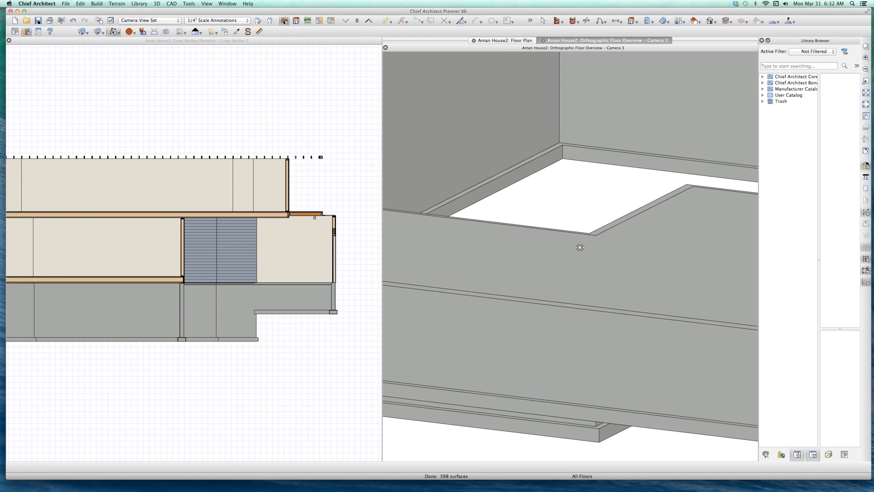
pyautogui.scroll(-8, 581, 241)
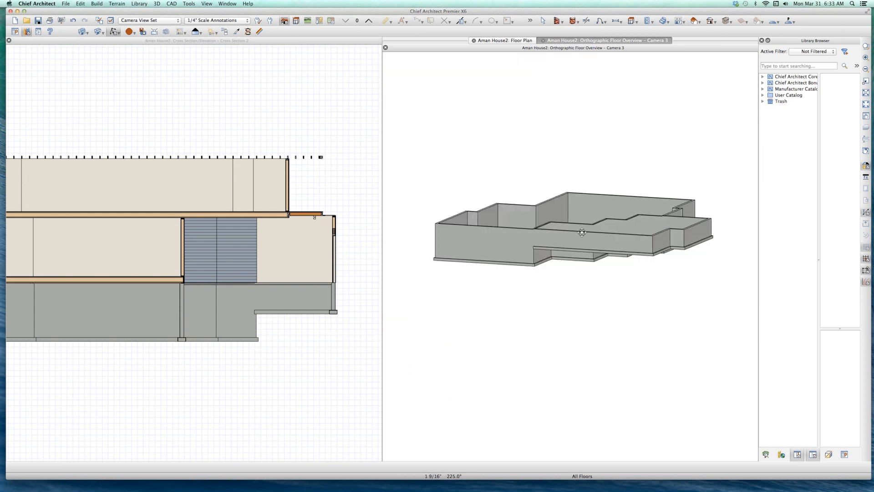
# Display the Framing, Rim Joists and Framing, Floor Joists layers in the overview's Camera View Set
pyautogui.click(182, 273)
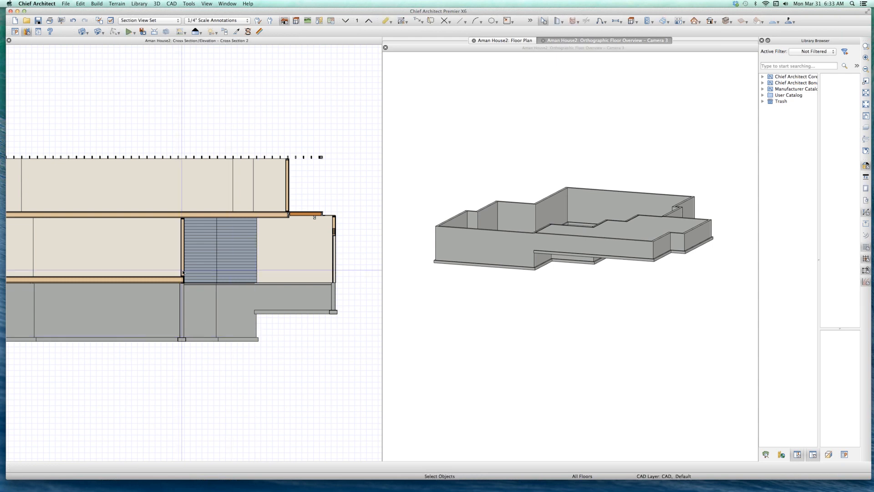
pyautogui.click(550, 269)
pyautogui.scroll(3, 550, 269)
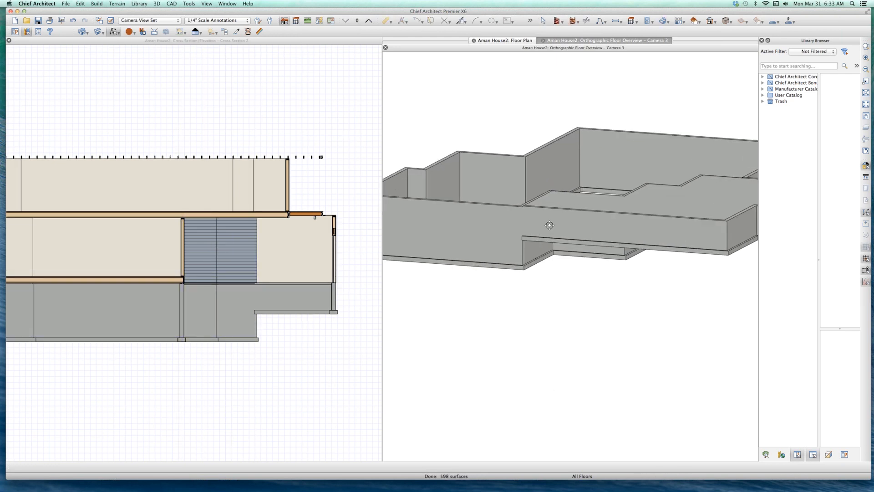
pyautogui.press('l')
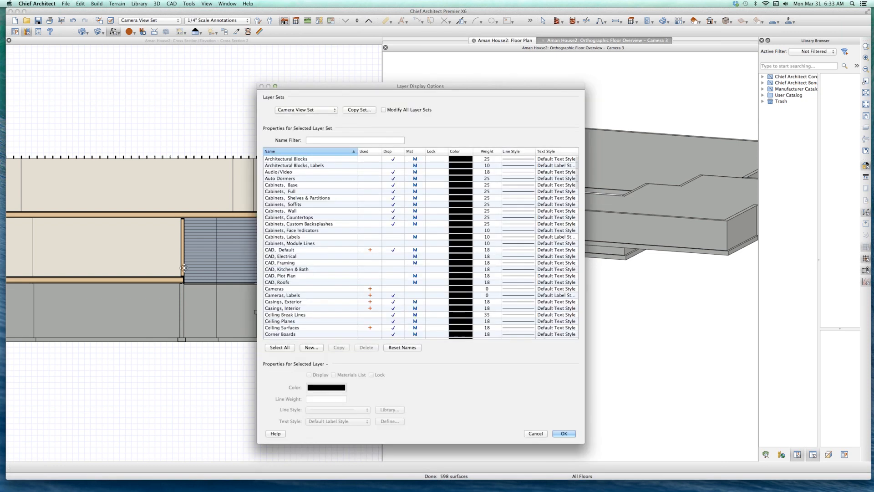
pyautogui.press('f')
pyautogui.press('r')
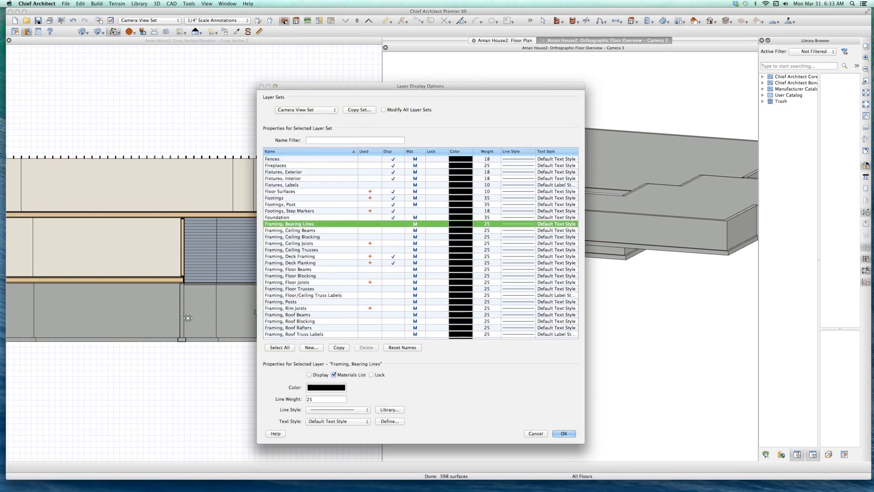
pyautogui.click(387, 308)
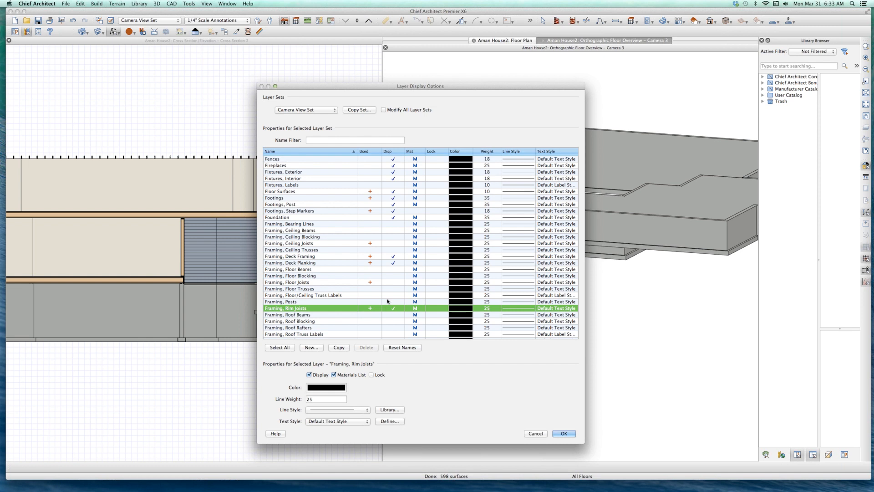
pyautogui.click(389, 284)
pyautogui.click(389, 285)
pyautogui.press('Return')
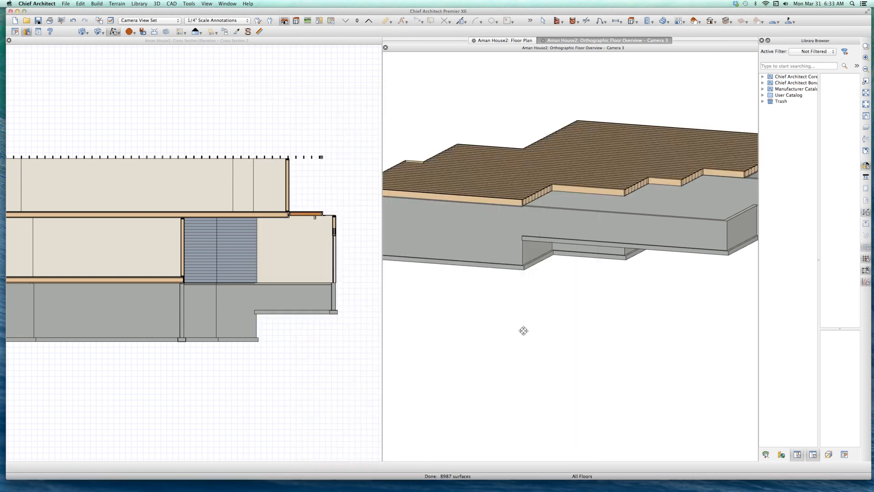
# Tile the floor overview, cross section and floor plan side by side
pyautogui.moveTo(564, 285); pyautogui.dragTo(565, 277)
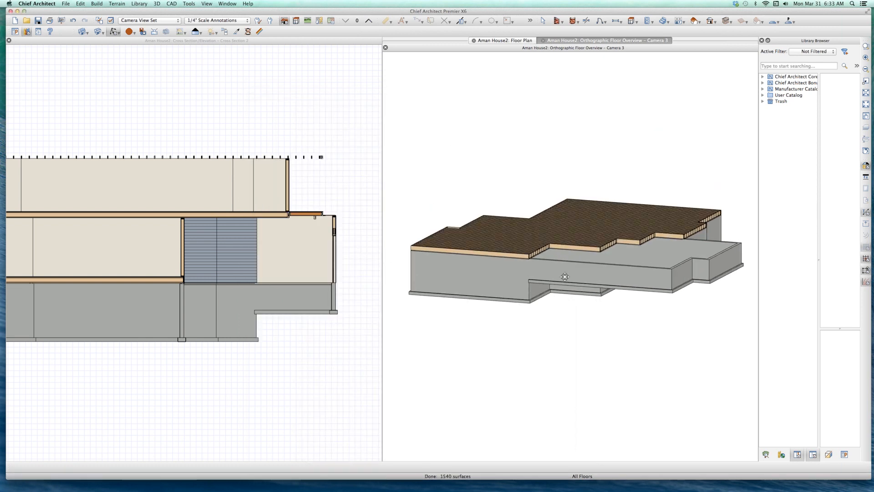
pyautogui.moveTo(560, 306)
pyautogui.mouseDown()
pyautogui.moveTo(557, 327)
pyautogui.moveTo(560, 310)
pyautogui.mouseUp()
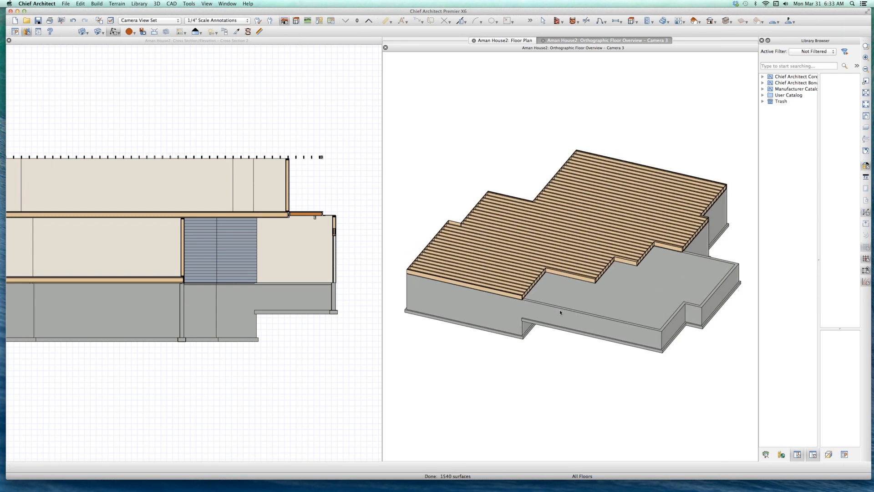
pyautogui.hotkey('shift', 't')
pyautogui.press('space')
# Set the absolute floor elevation of the garage room on floor 1 to -18"
pyautogui.click(672, 111)
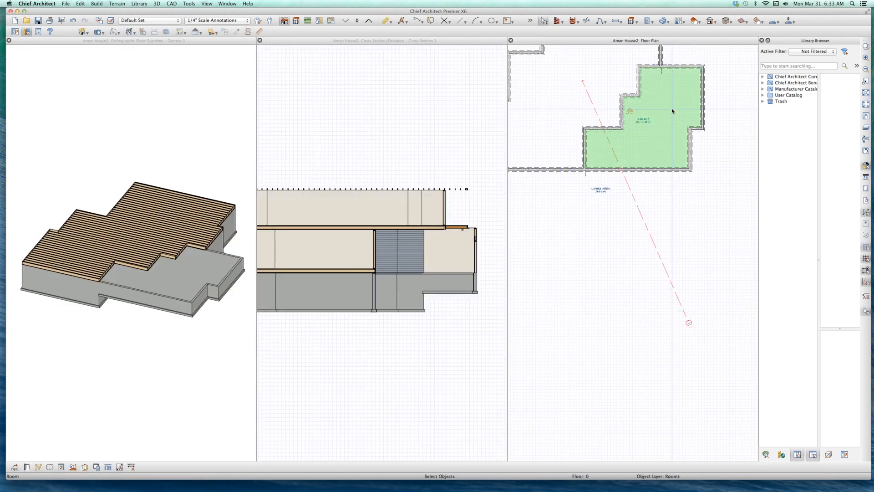
pyautogui.scroll(3, 671, 109)
pyautogui.press('pageup')
pyautogui.click(653, 107)
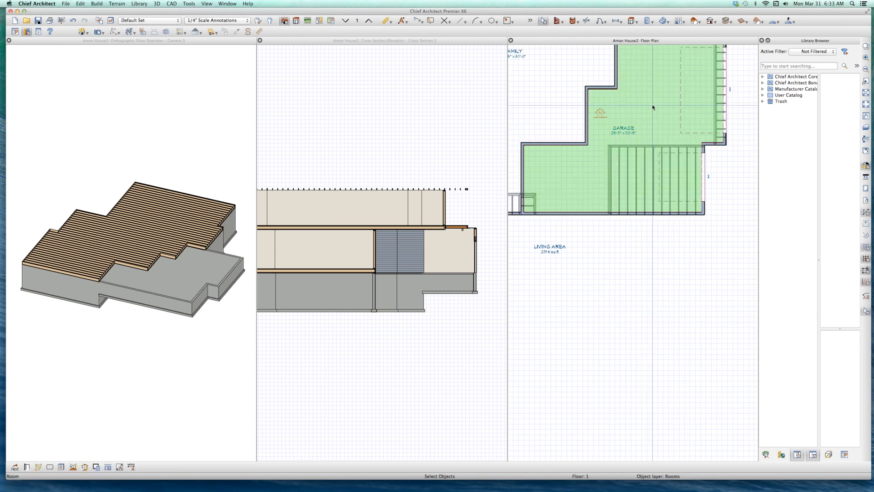
pyautogui.doubleClick(654, 107)
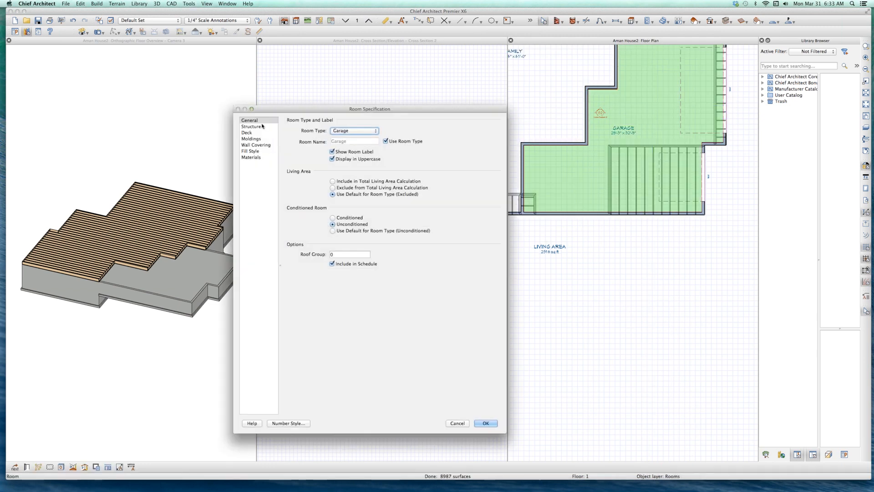
pyautogui.click(261, 127)
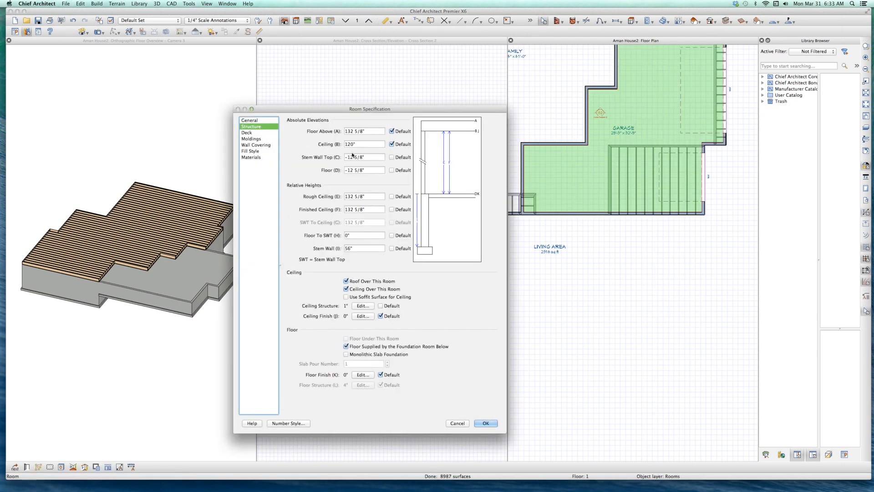
pyautogui.click(373, 170)
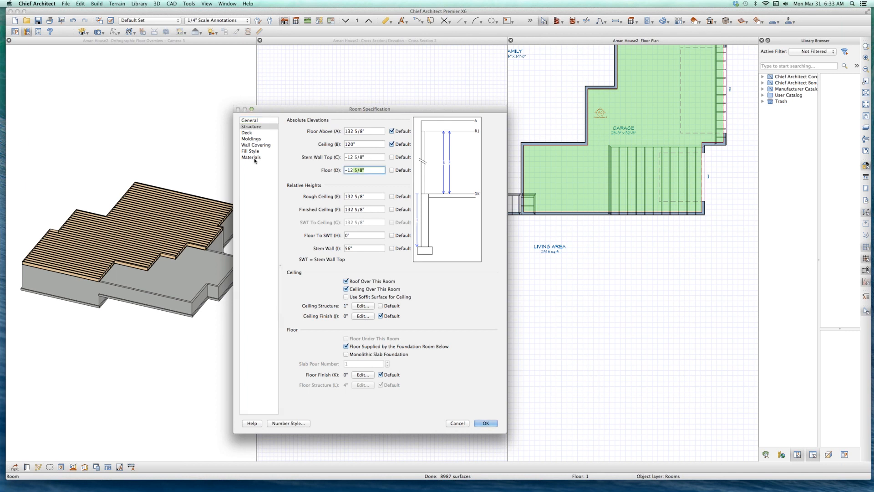
pyautogui.write('-')
pyautogui.write('18')
pyautogui.press('Return')
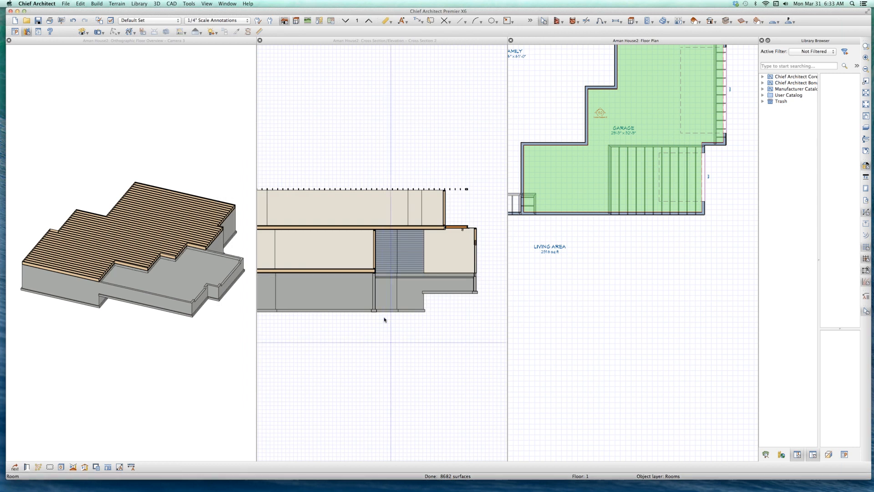
# Examine the garage stem walls in the overview and select the garage room in the floor plan
pyautogui.click(227, 263)
pyautogui.scroll(5, 227, 263)
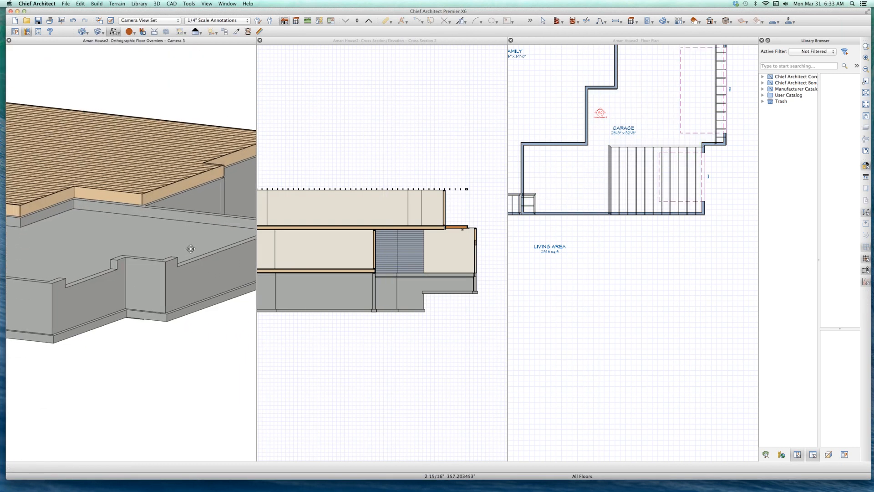
pyautogui.click(354, 360)
pyautogui.click(592, 173)
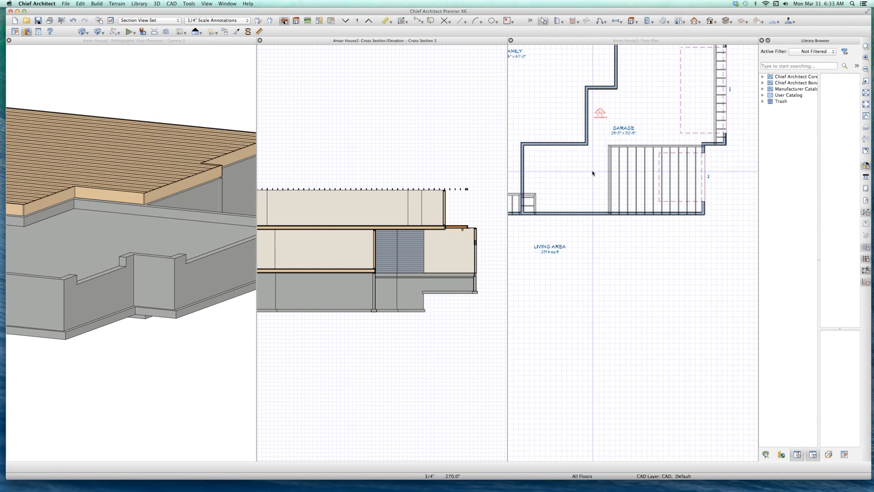
pyautogui.click(593, 173)
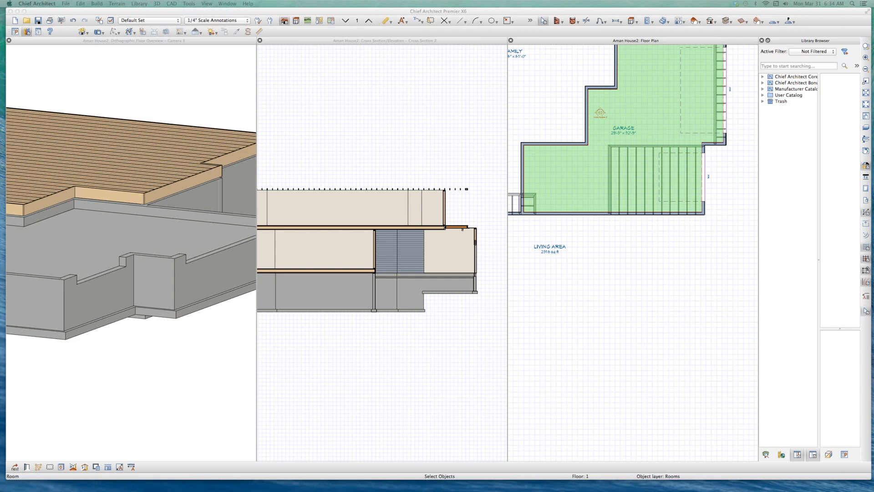
# Switch to Safari and view the garage height images in the ChiefTalk thread "Garage height keeps changing"
pyautogui.moveTo(0, 146); pyautogui.dragTo(460, 100)
pyautogui.press('Left')
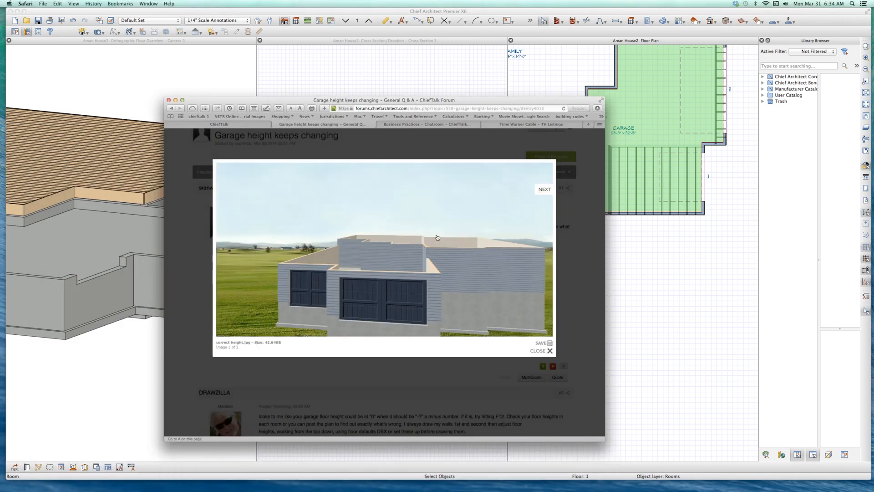
pyautogui.click(438, 238)
pyautogui.click(437, 238)
pyautogui.click(377, 278)
pyautogui.click(375, 251)
pyautogui.click(168, 99)
# Create an orthographic full overview of the house from the floor plan and tile all four views, closing in on the garage
pyautogui.click(347, 259)
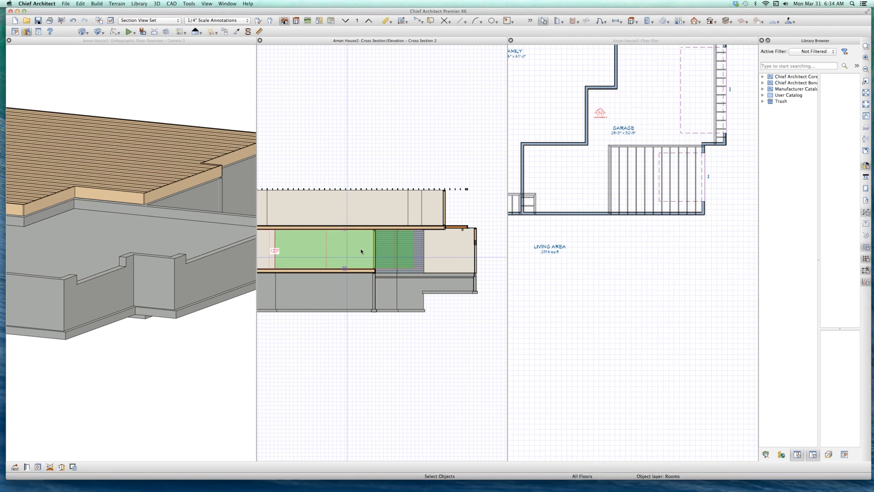
pyautogui.click(566, 348)
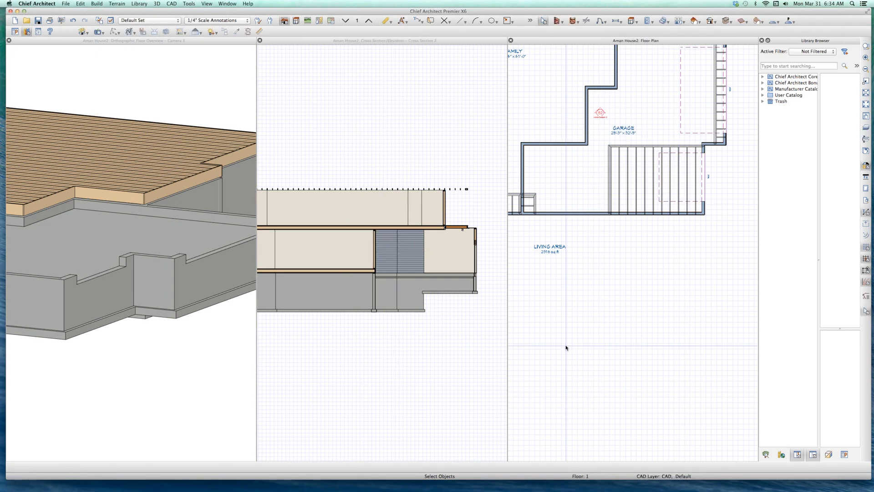
pyautogui.hotkey('shift', 'o')
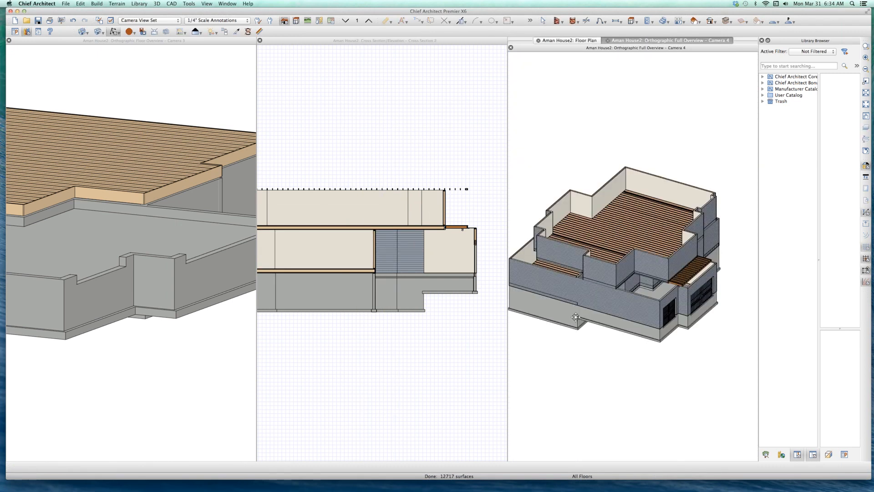
pyautogui.hotkey('shift', 't')
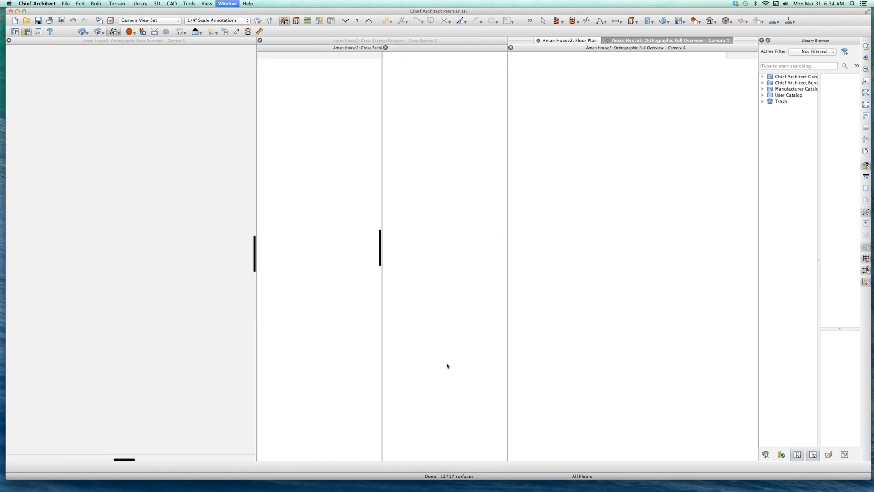
pyautogui.moveTo(290, 186); pyautogui.dragTo(260, 180)
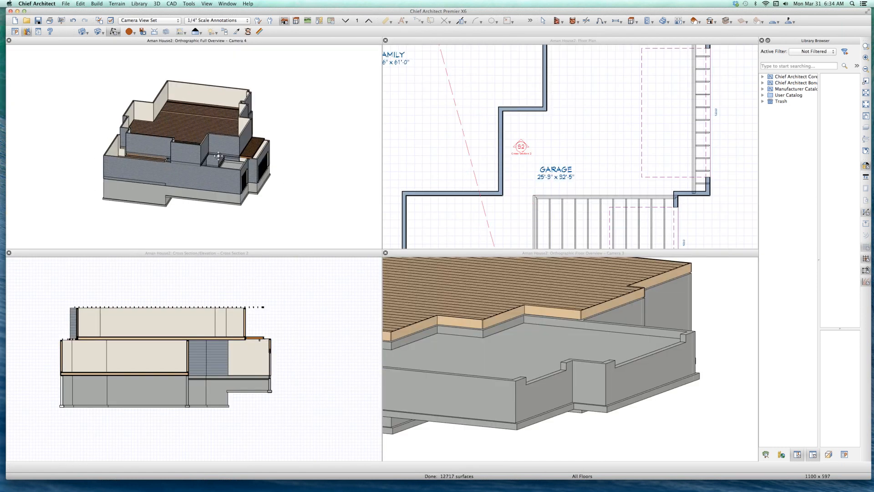
pyautogui.scroll(3, 260, 180)
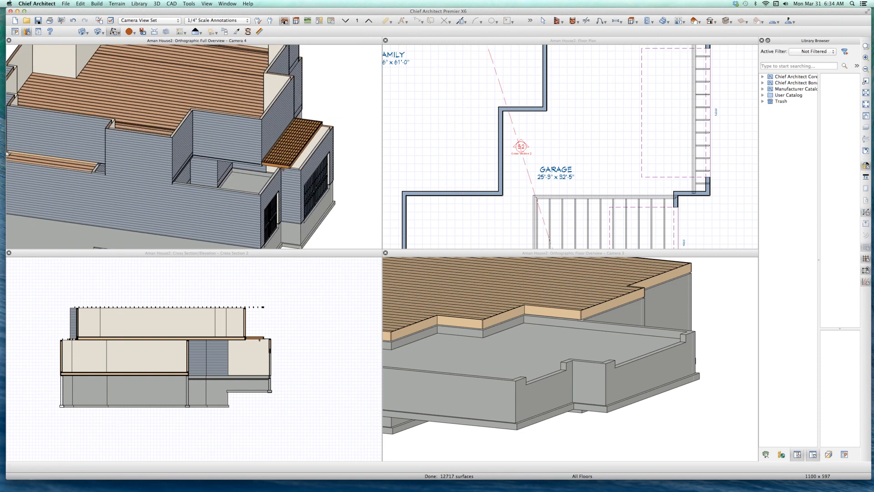
pyautogui.hotkey('ctrl', 'Up')
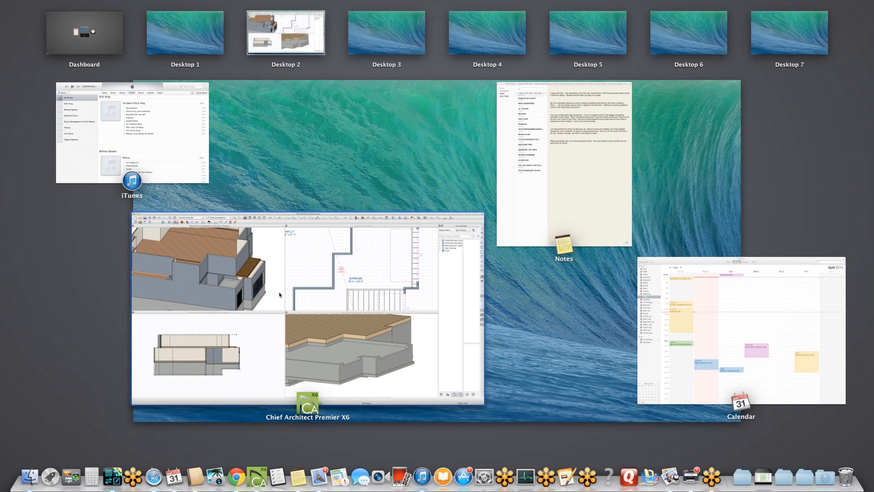
pyautogui.click(280, 293)
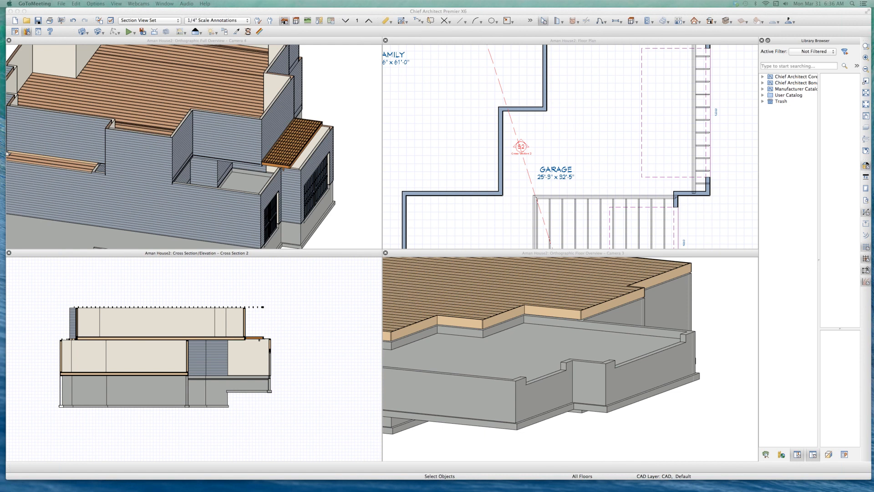
# Set the absolute floor elevation of the garage room on floor 1 to -48"
pyautogui.click(208, 277)
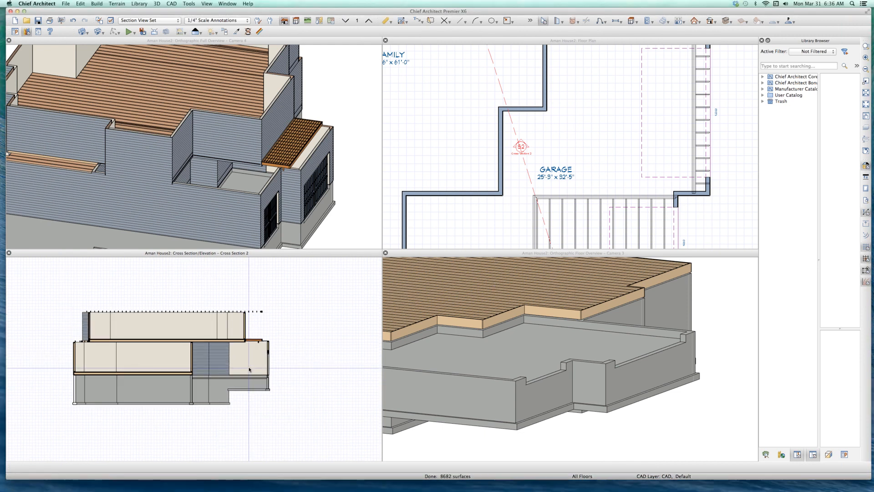
pyautogui.scroll(3, 249, 370)
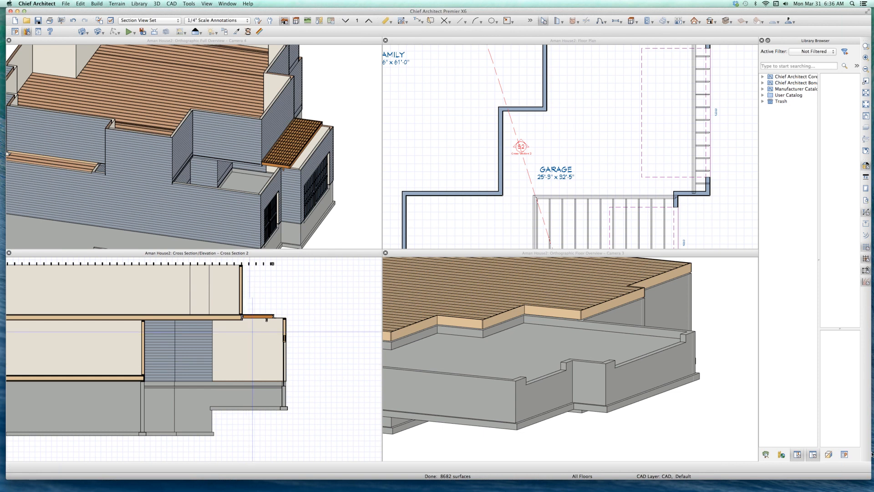
pyautogui.scroll(-3, 607, 136)
pyautogui.click(605, 131)
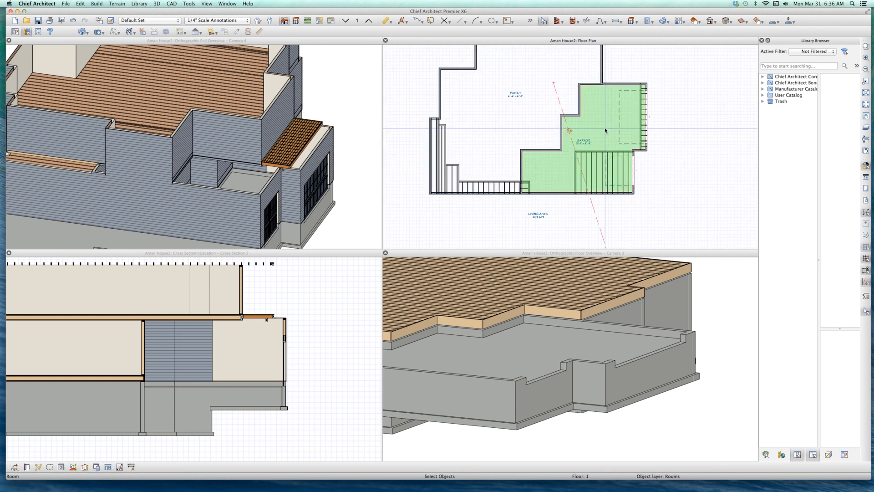
pyautogui.doubleClick(605, 128)
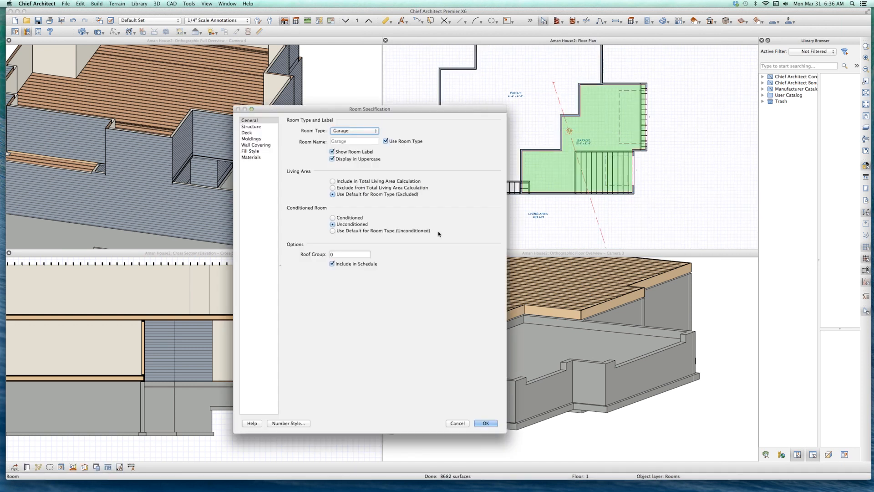
pyautogui.click(252, 127)
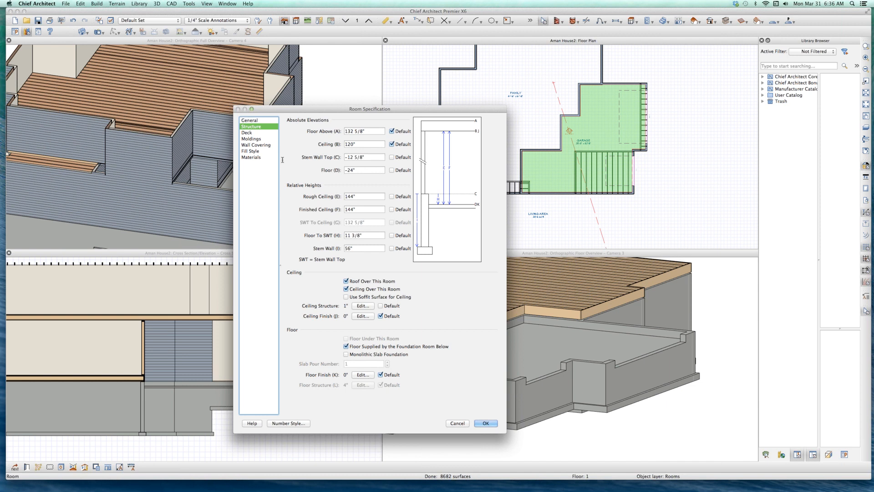
pyautogui.press('Tab')
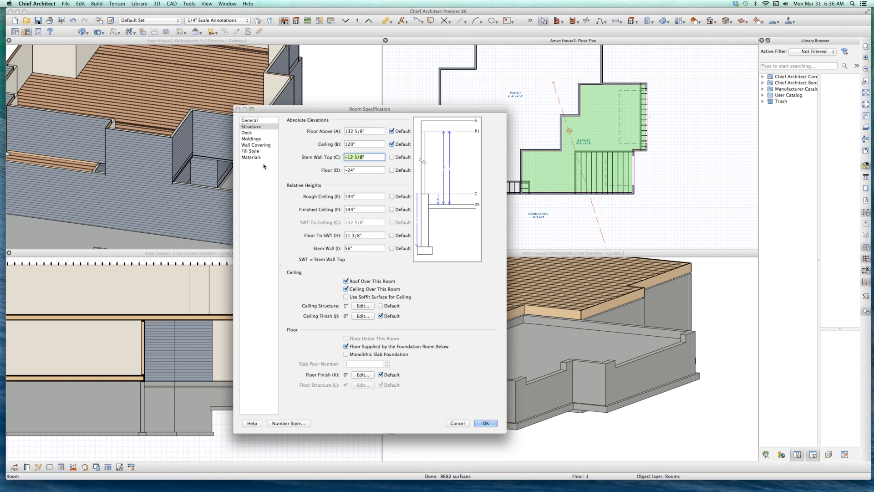
pyautogui.press('Tab')
pyautogui.write('-48')
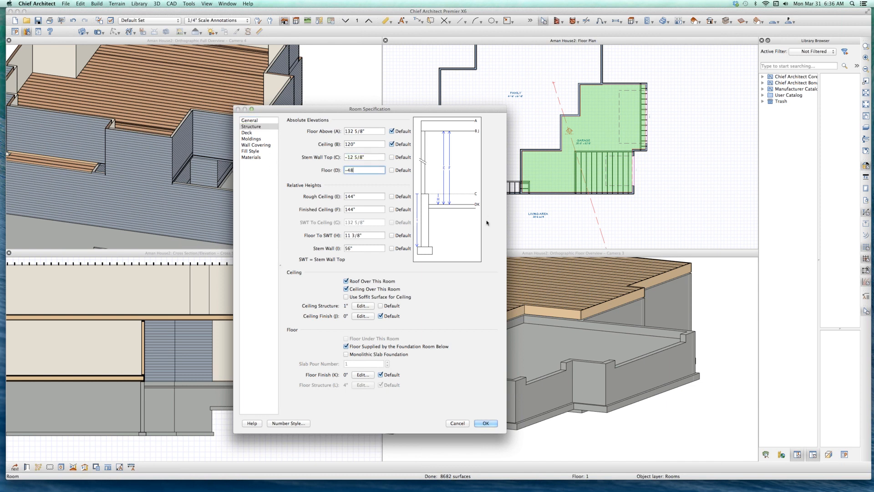
pyautogui.press('Return')
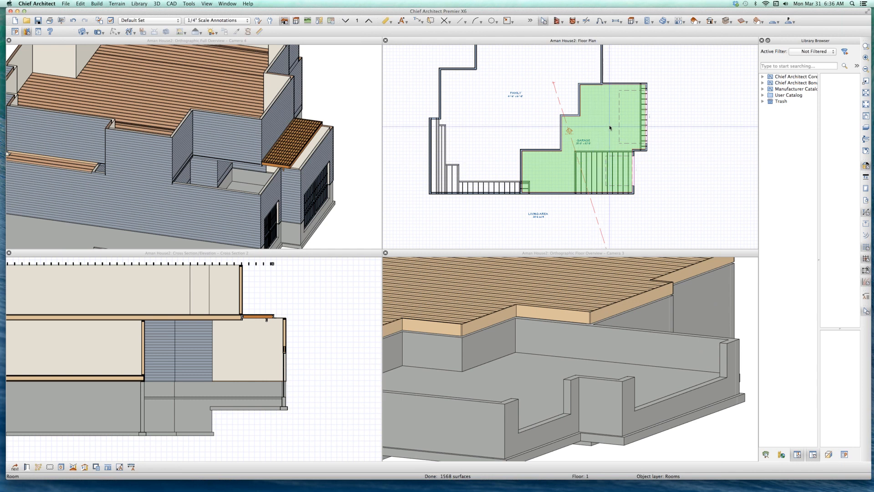
# Set the garage room's absolute stem wall top elevation to 0"
pyautogui.doubleClick(602, 176)
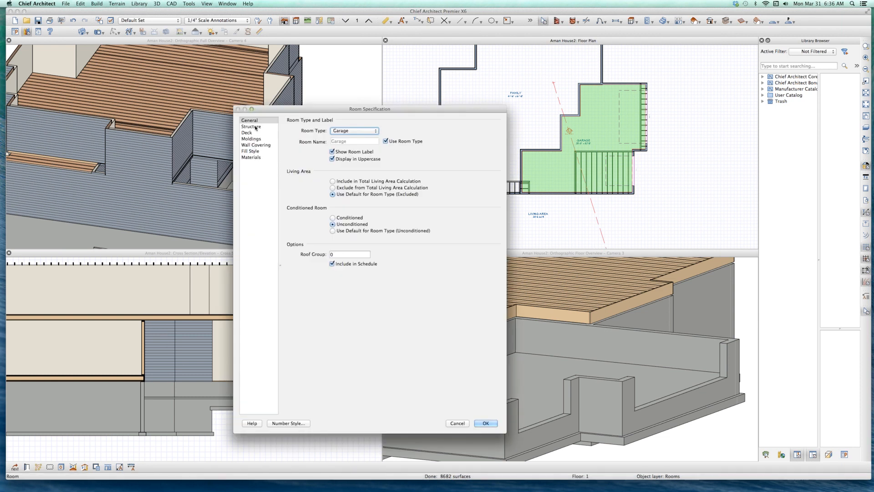
pyautogui.click(251, 127)
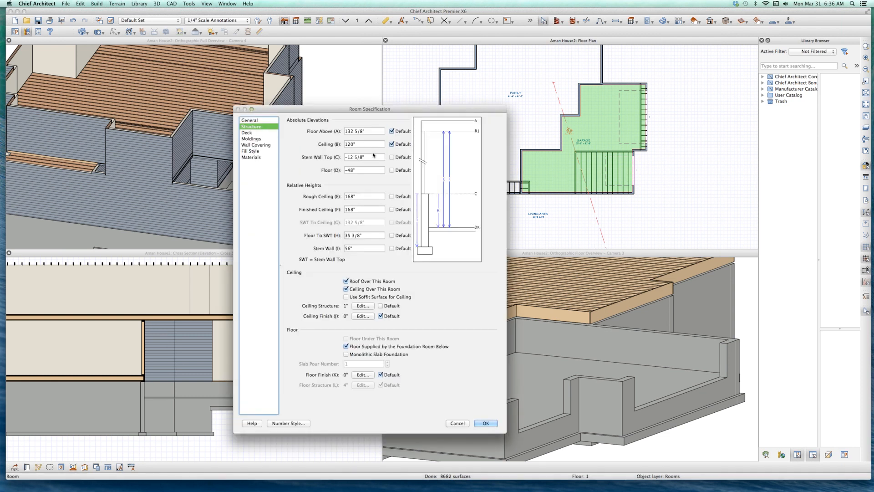
pyautogui.press('Tab')
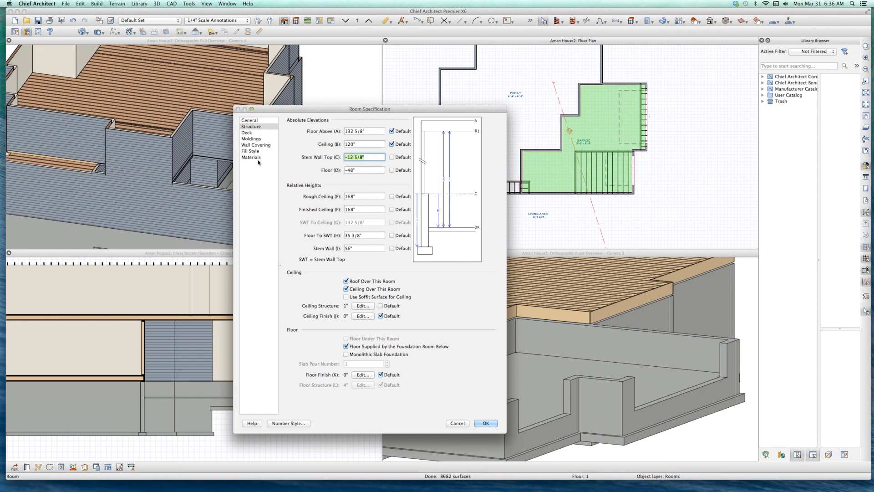
pyautogui.write('0')
pyautogui.press('Tab')
pyautogui.press('Return')
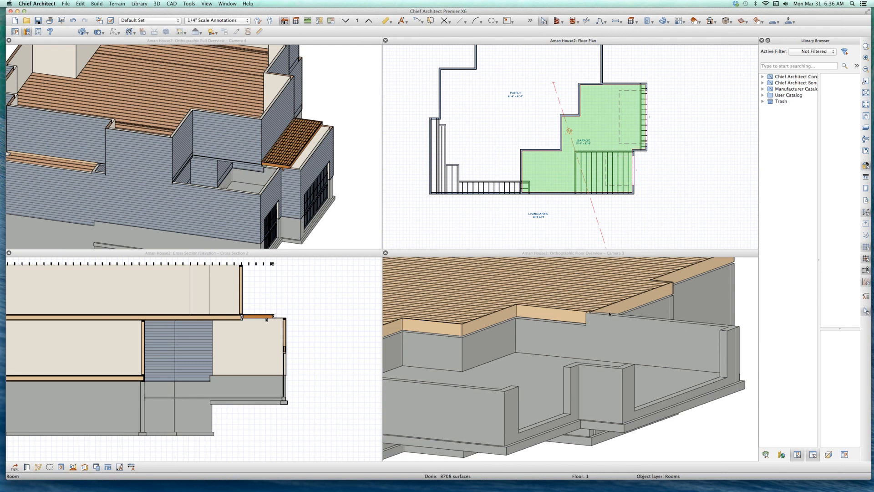
# Examine the garage stem walls in the floor overview, especially where the wall top meets the floor framing
pyautogui.scroll(-4, 609, 314)
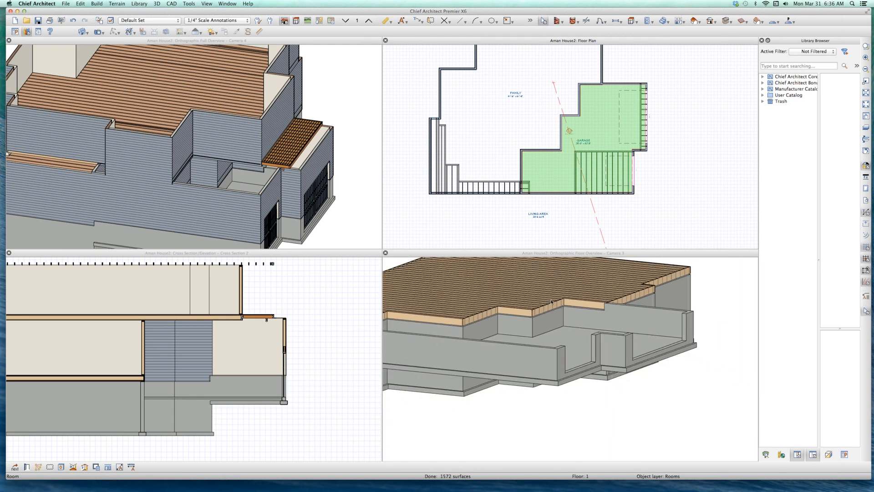
pyautogui.scroll(-2, 435, 308)
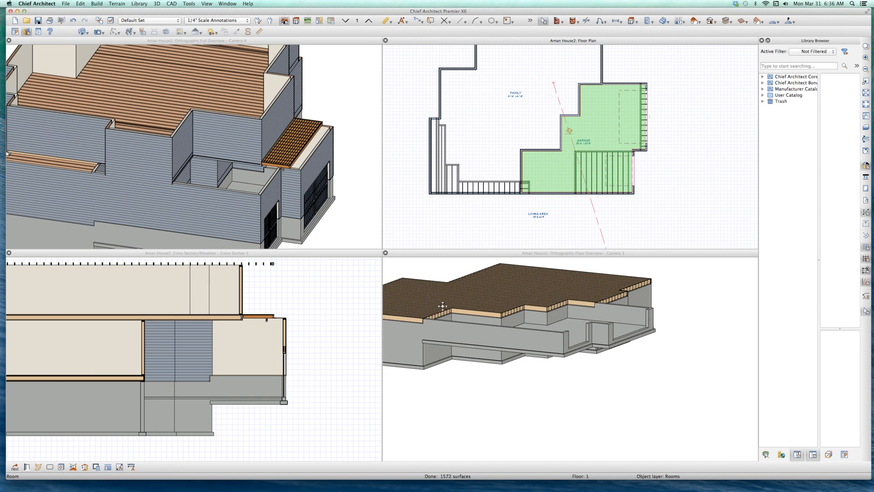
pyautogui.click(442, 306)
pyautogui.scroll(3, 443, 306)
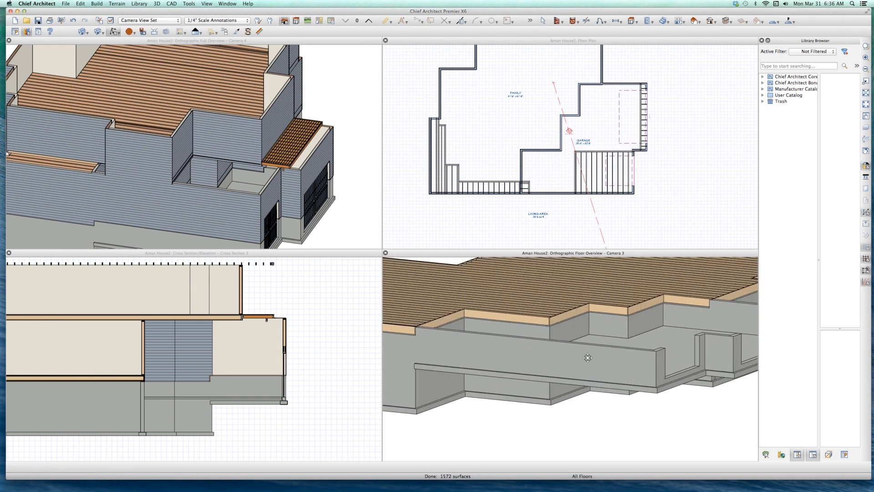
pyautogui.scroll(4, 416, 333)
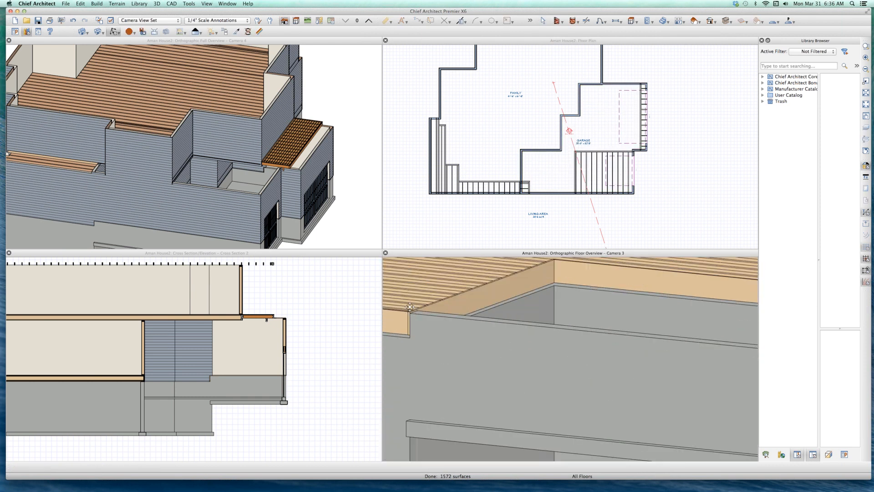
pyautogui.scroll(3, 409, 306)
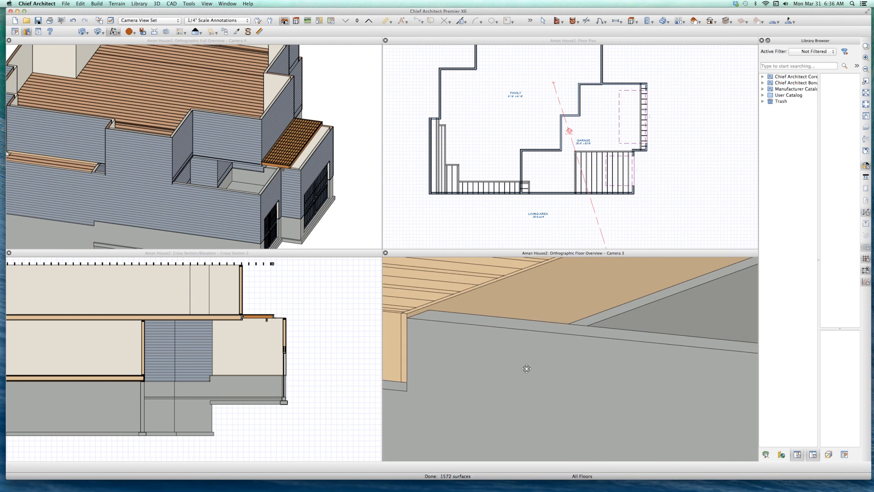
pyautogui.scroll(-2, 531, 370)
pyautogui.scroll(1, 441, 324)
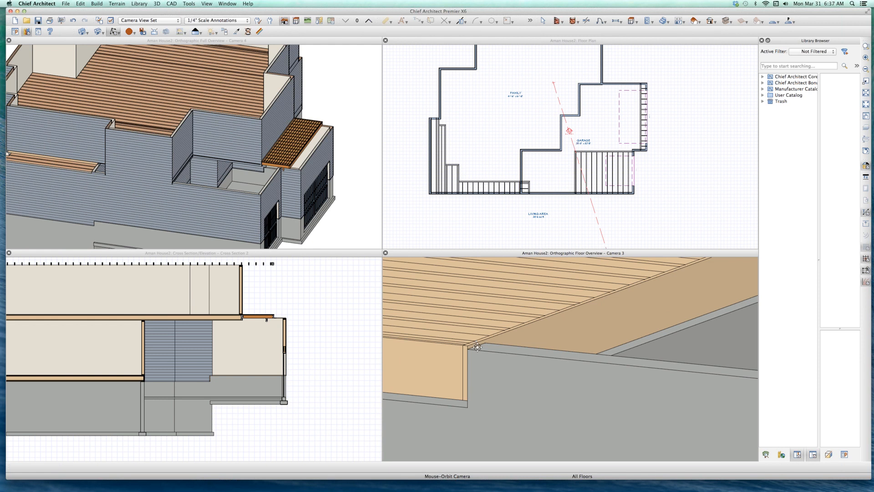
pyautogui.scroll(1, 477, 345)
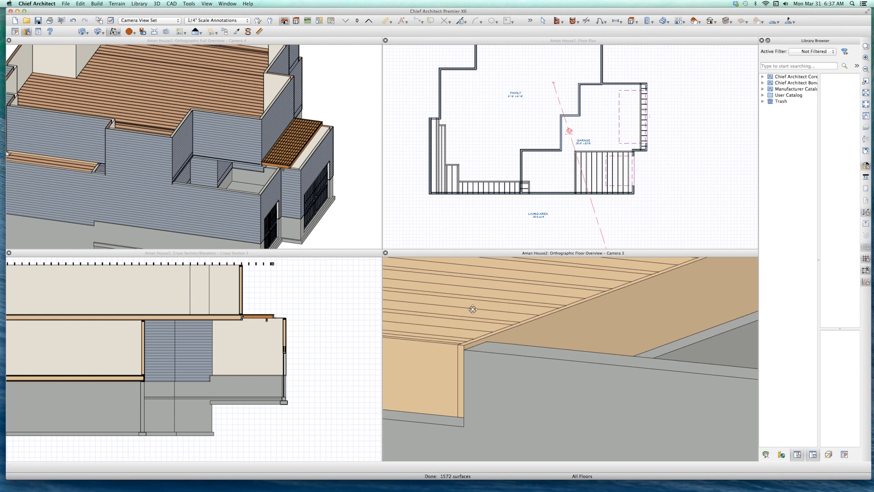
# Review the garage room's stem wall top elevation in its structure settings and accept them as they are
pyautogui.click(598, 130)
pyautogui.doubleClick(594, 125)
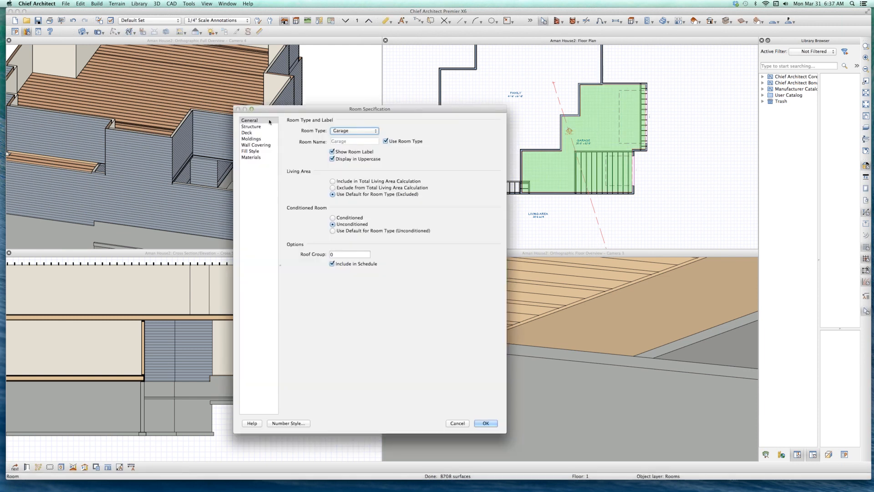
pyautogui.click(263, 127)
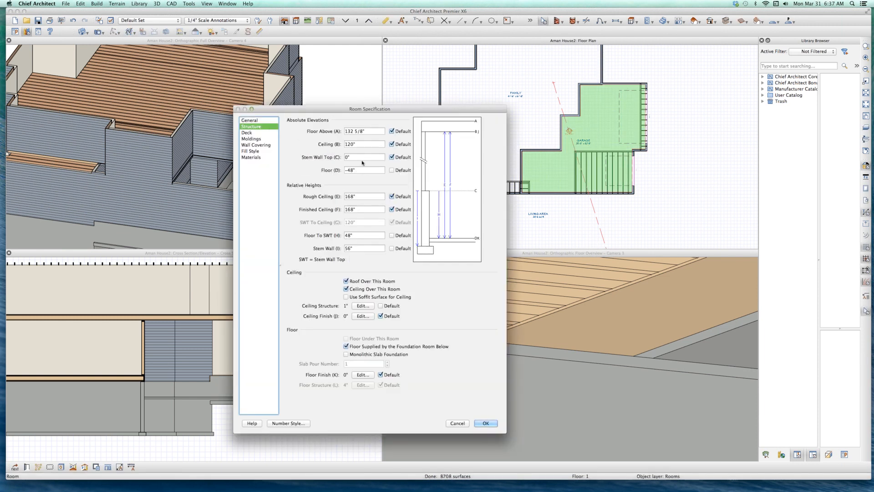
pyautogui.click(362, 157)
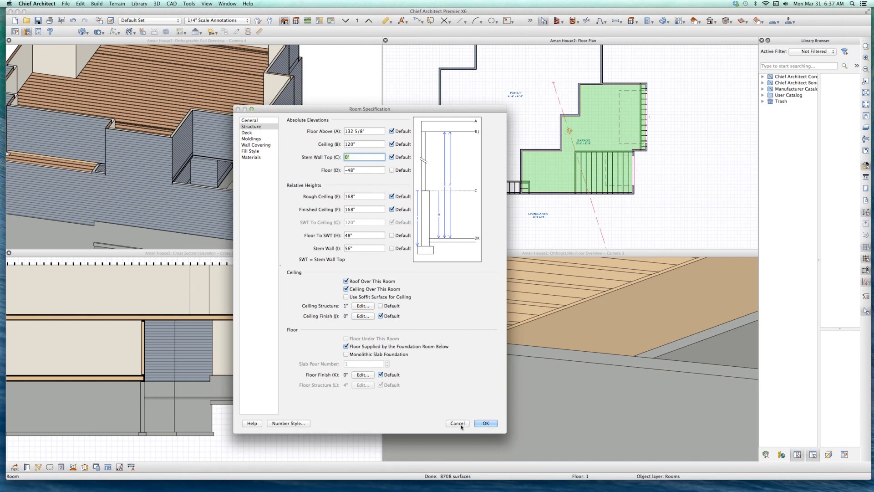
pyautogui.click(485, 423)
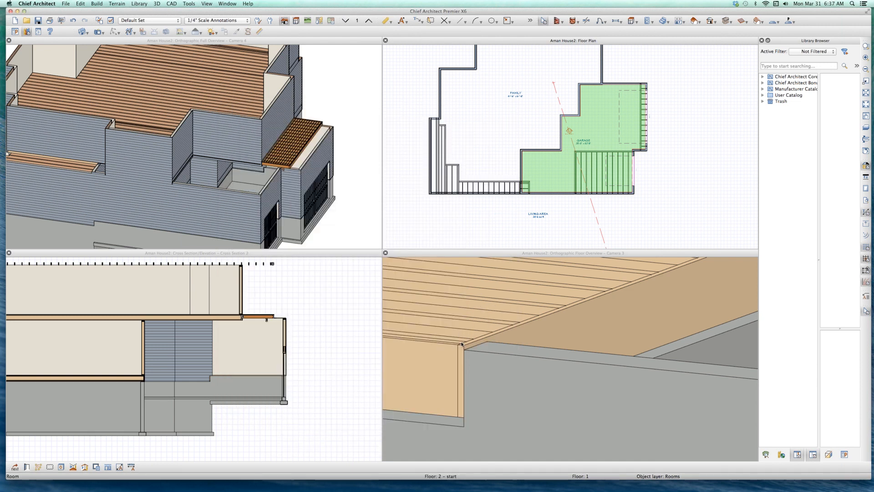
# Compare the stem wall top with the adjoining floor framing in the floor overview and at the garage in Cross Section 2
pyautogui.scroll(3, 460, 334)
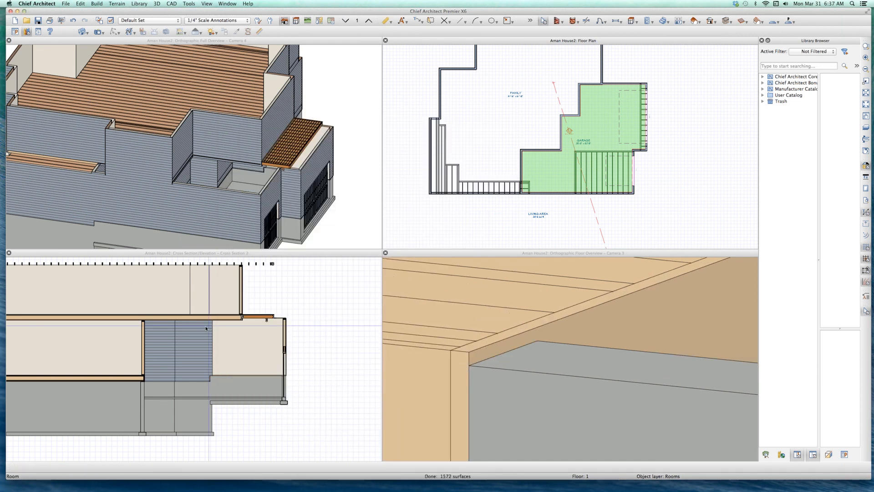
pyautogui.click(206, 328)
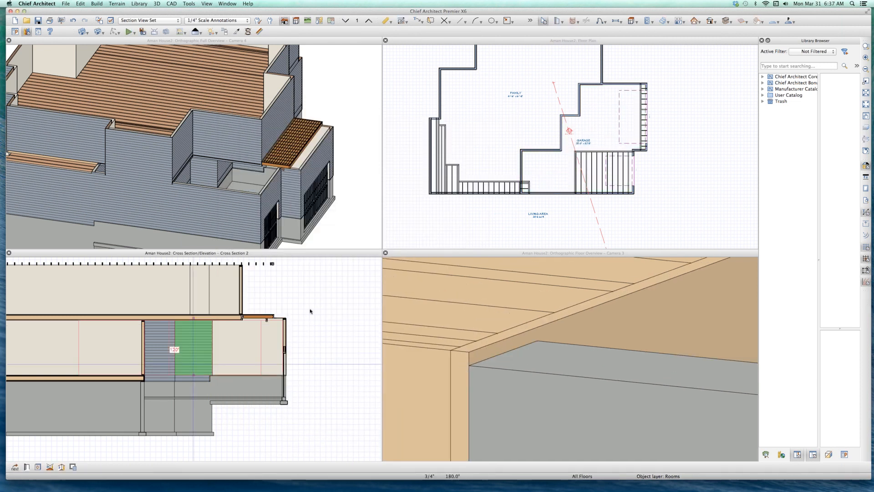
pyautogui.scroll(-4, 301, 314)
pyautogui.scroll(3, 291, 328)
pyautogui.scroll(3, 242, 380)
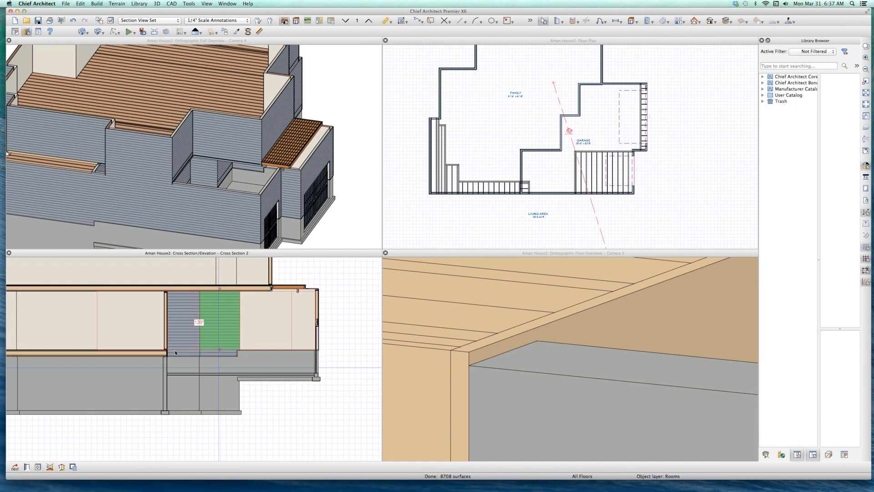
# Examine where the garage stem wall top meets the house floor framing in Cross Section 2 and in the floor overview
pyautogui.scroll(1, 145, 352)
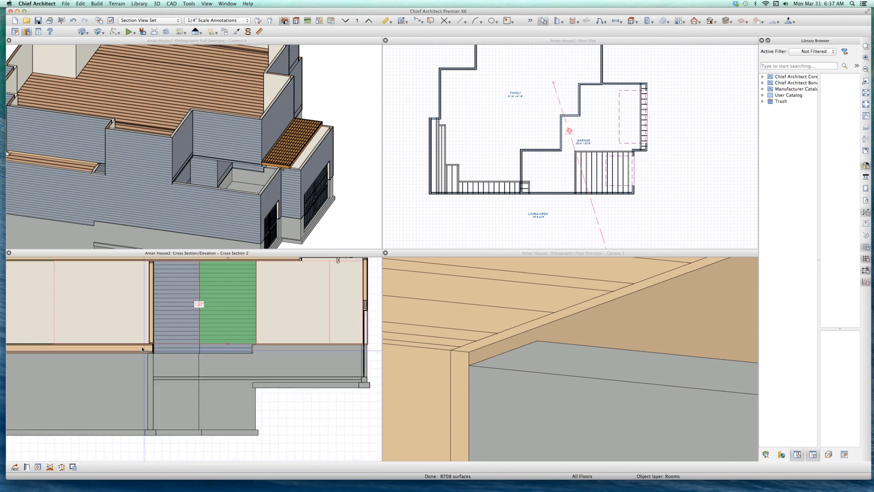
pyautogui.scroll(2, 157, 374)
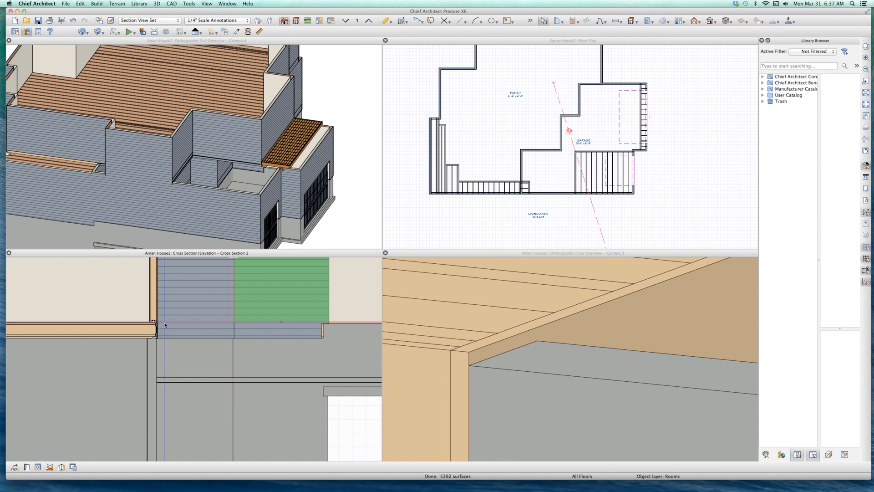
pyautogui.scroll(-2, 472, 357)
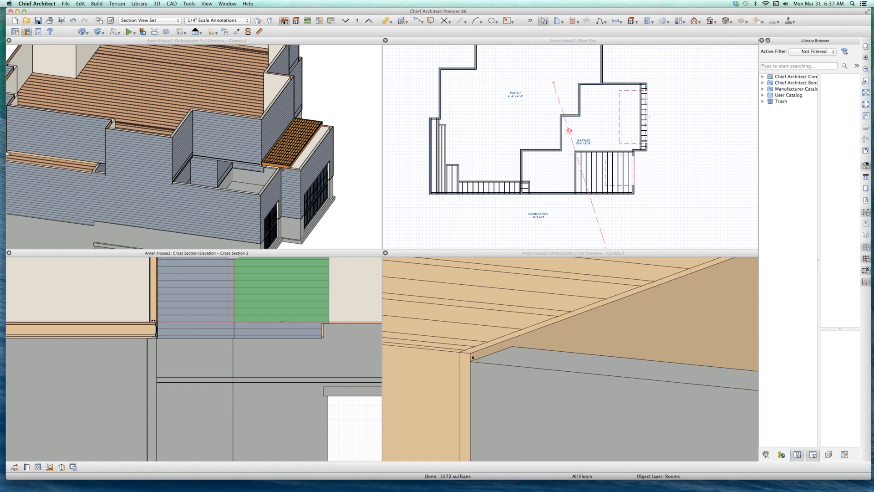
pyautogui.scroll(-2, 489, 321)
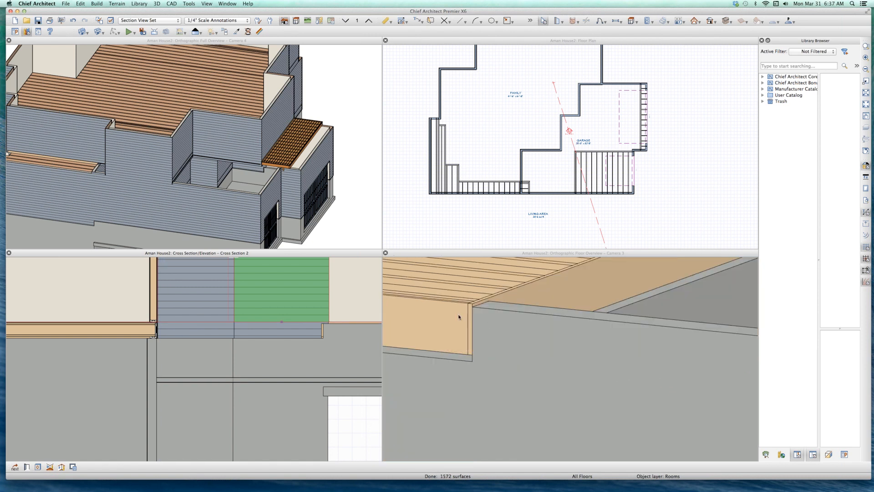
pyautogui.scroll(1, 481, 299)
pyautogui.scroll(2, 471, 314)
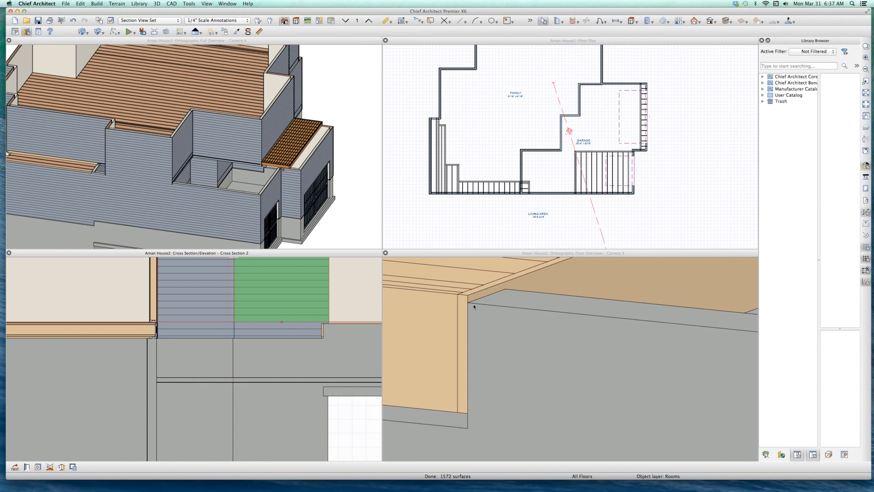
pyautogui.scroll(1, 516, 332)
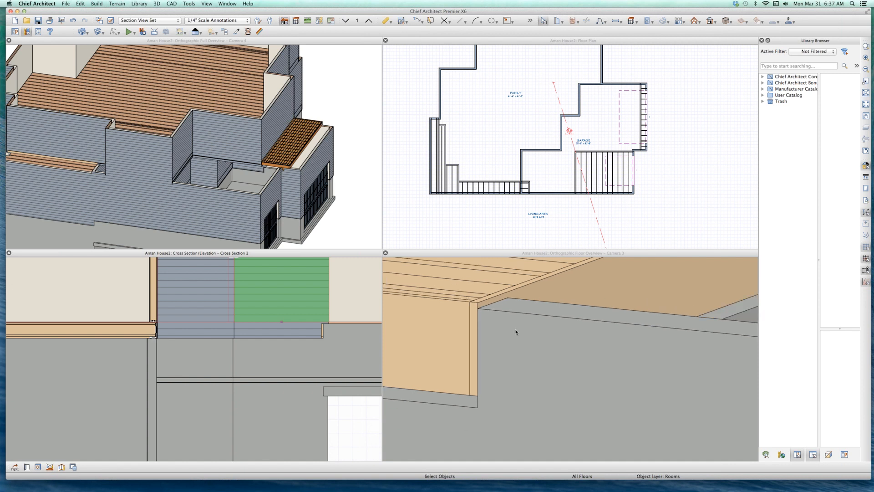
pyautogui.scroll(3, 515, 330)
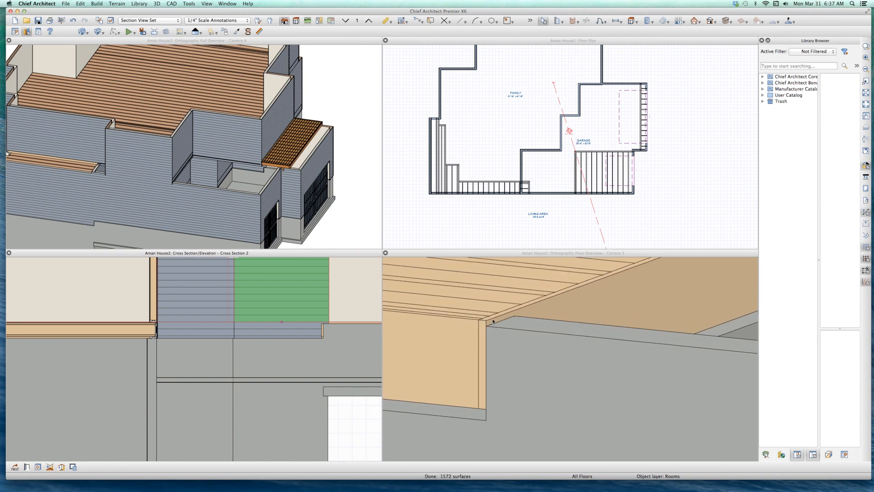
pyautogui.scroll(2, 492, 322)
pyautogui.scroll(2, 486, 331)
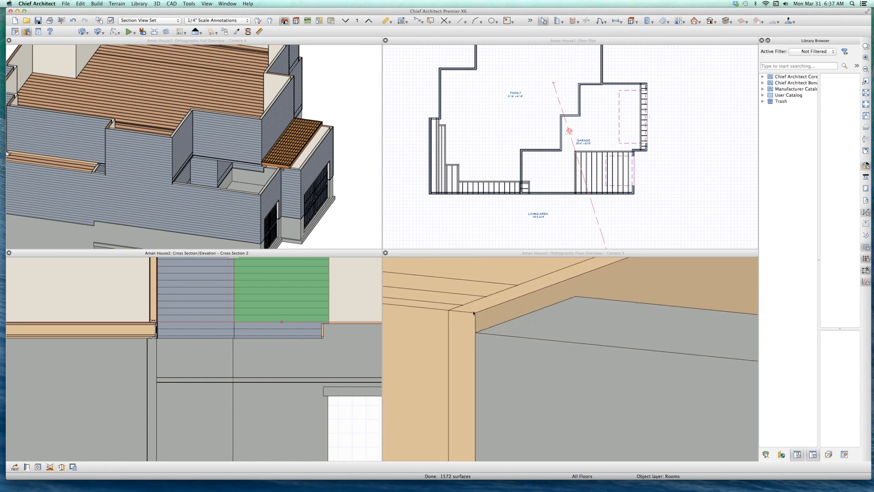
pyautogui.scroll(-3, 497, 329)
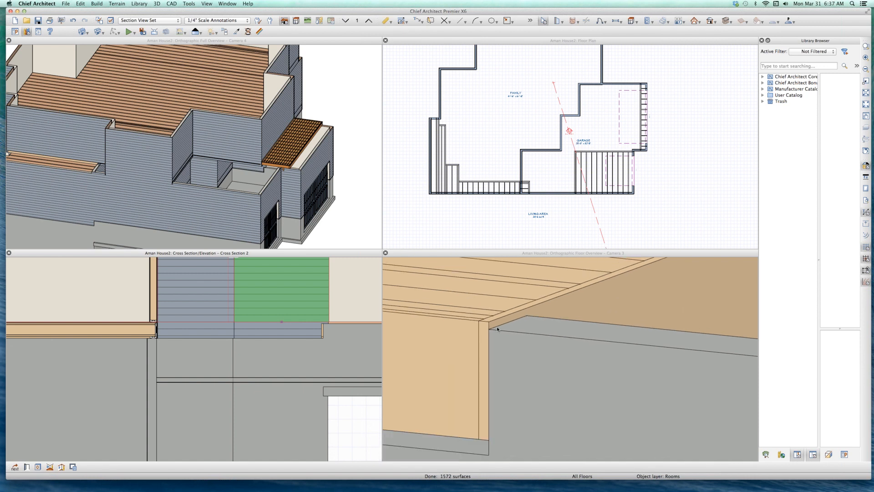
pyautogui.scroll(-3, 497, 328)
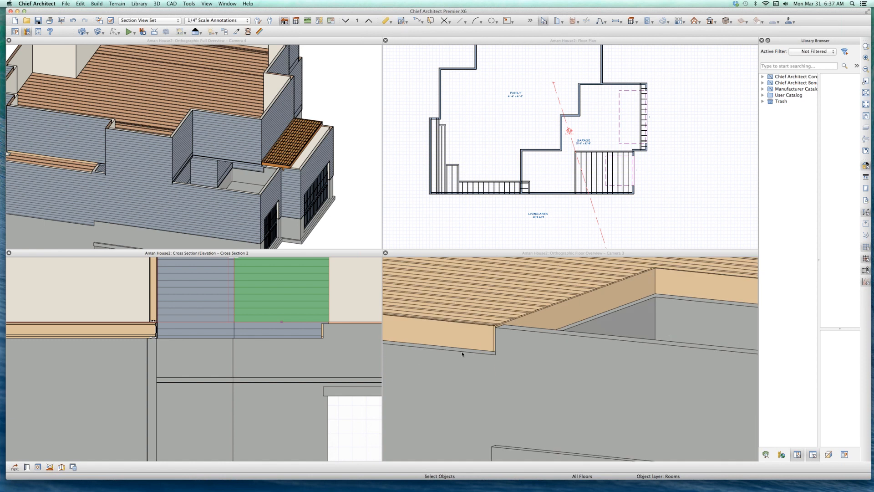
pyautogui.scroll(2, 509, 330)
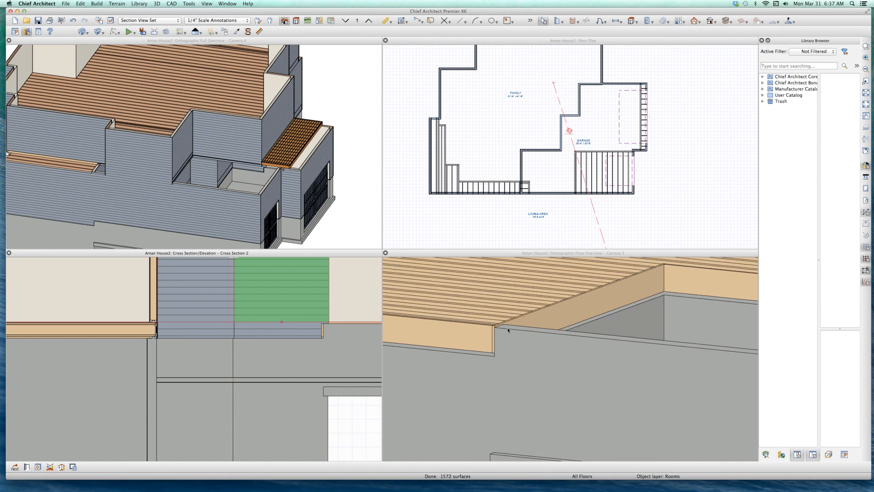
pyautogui.scroll(2, 490, 313)
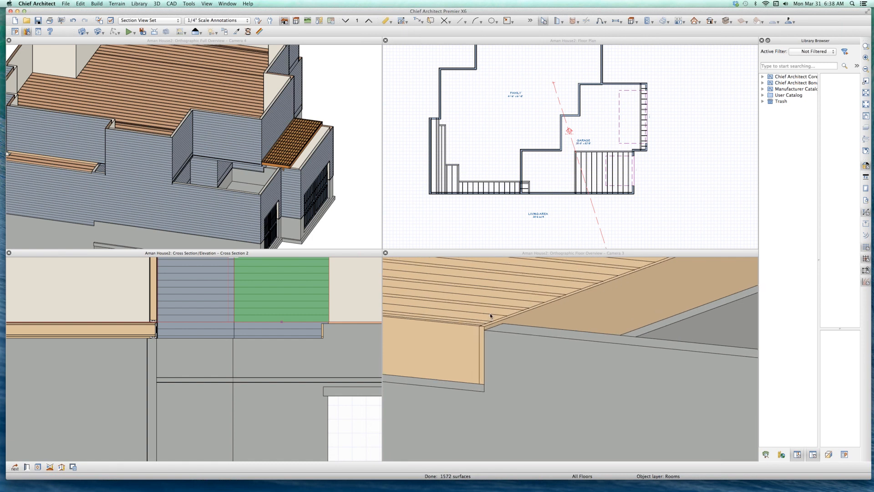
# Create a cross section/elevation looking from the Living Area side toward the garage, review the stem wall step, and close it
pyautogui.click(516, 184)
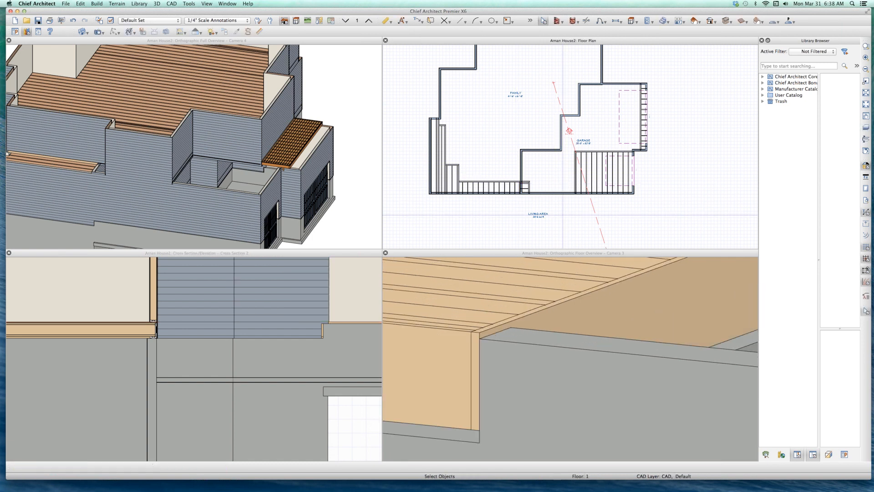
pyautogui.moveTo(580, 213); pyautogui.dragTo(577, 136)
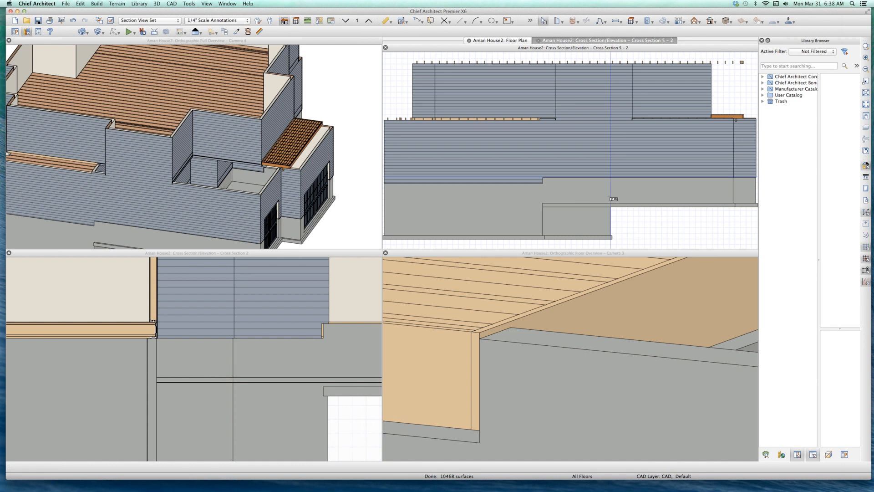
pyautogui.press('super+w')
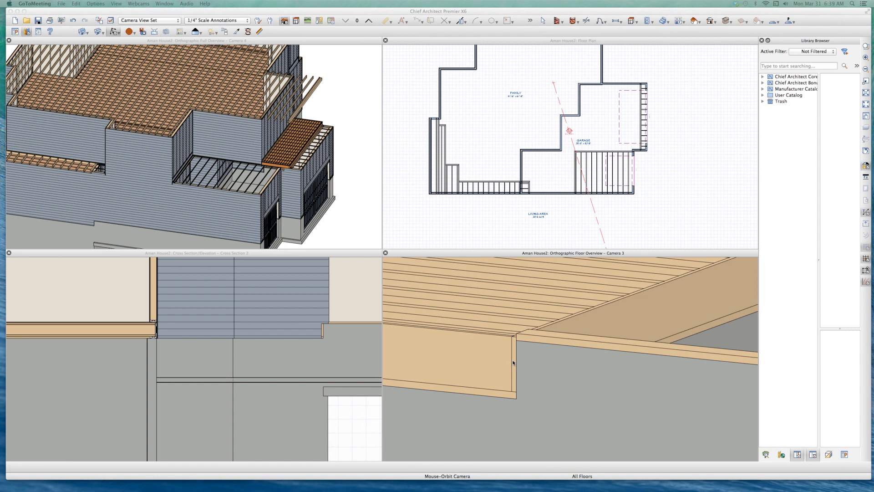
# Examine the sill plate on the garage stem wall against the adjoining floor platform in the floor overview
pyautogui.moveTo(521, 281); pyautogui.dragTo(559, 331)
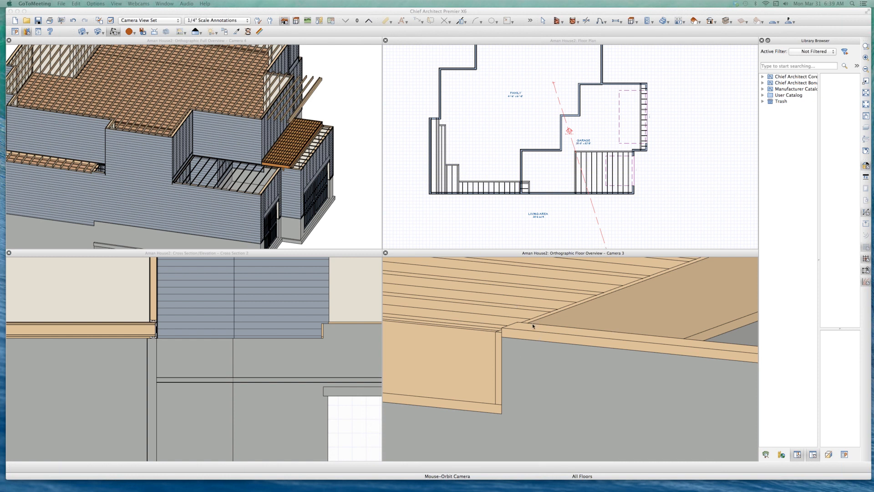
pyautogui.moveTo(518, 342); pyautogui.dragTo(521, 335)
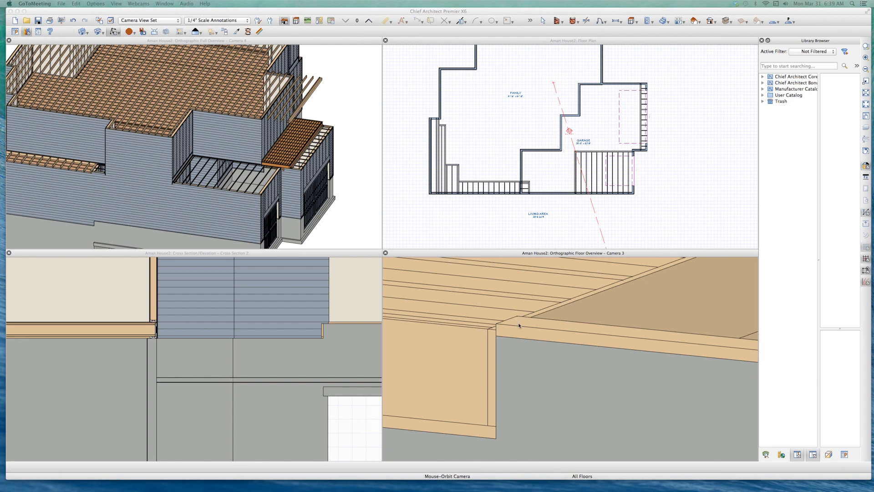
pyautogui.moveTo(529, 331); pyautogui.dragTo(534, 348)
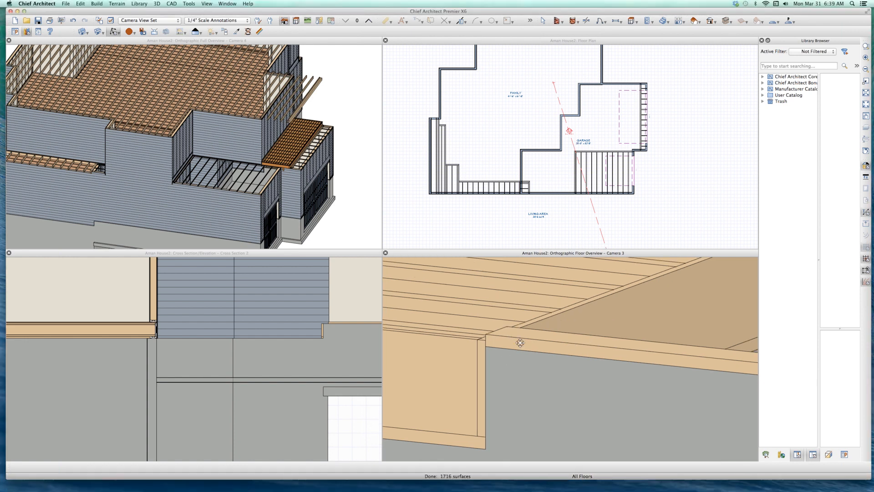
pyautogui.scroll(-3, 536, 344)
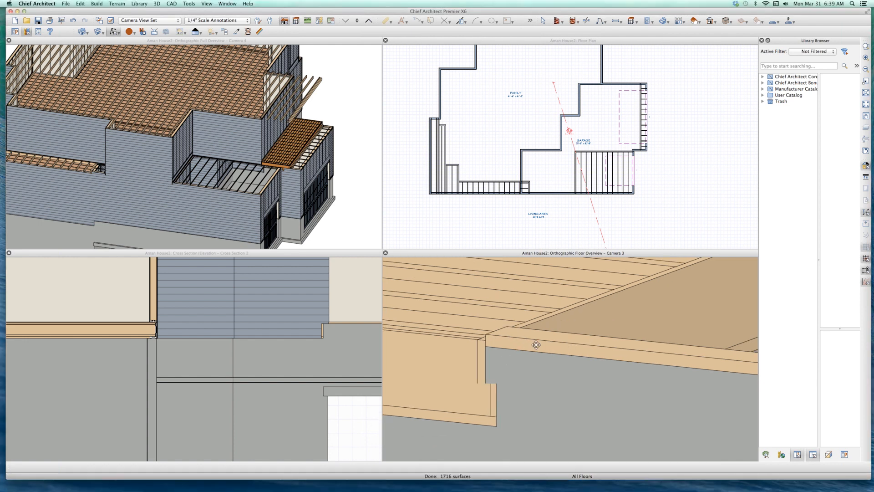
pyautogui.scroll(-2, 536, 345)
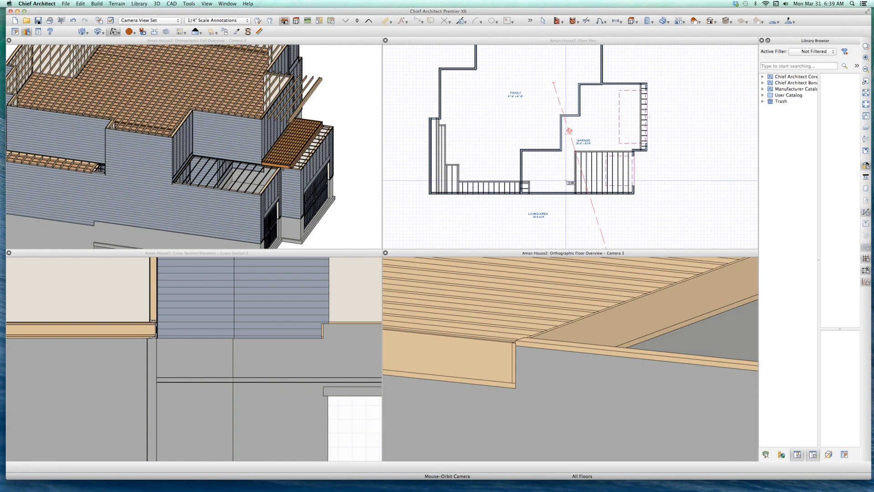
# Set the garage room's absolute stem wall top elevation to 1.5" and compare its sill plate with the floor edge in the floor overview
pyautogui.click(566, 180)
pyautogui.scroll(-3, 569, 173)
pyautogui.scroll(5, 584, 140)
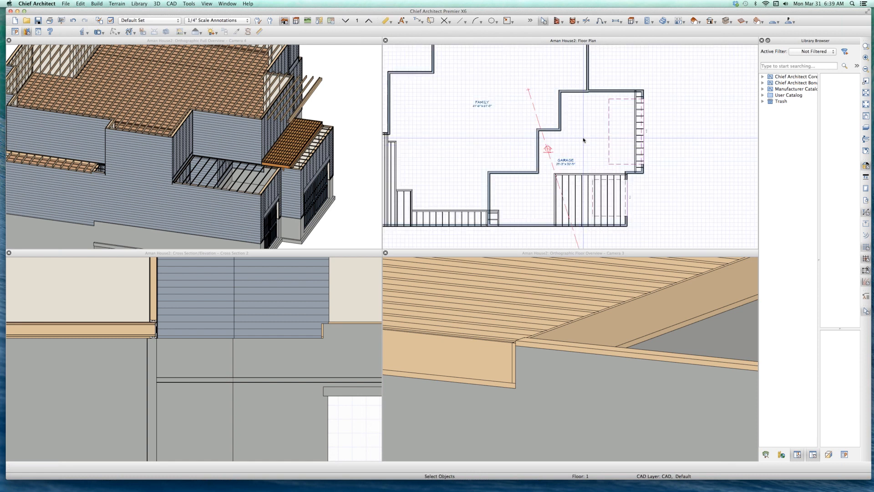
pyautogui.doubleClick(583, 140)
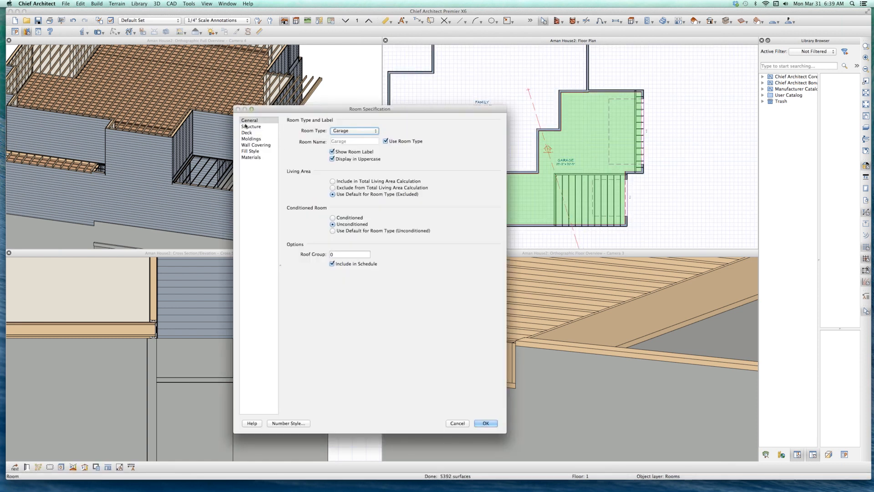
pyautogui.click(251, 126)
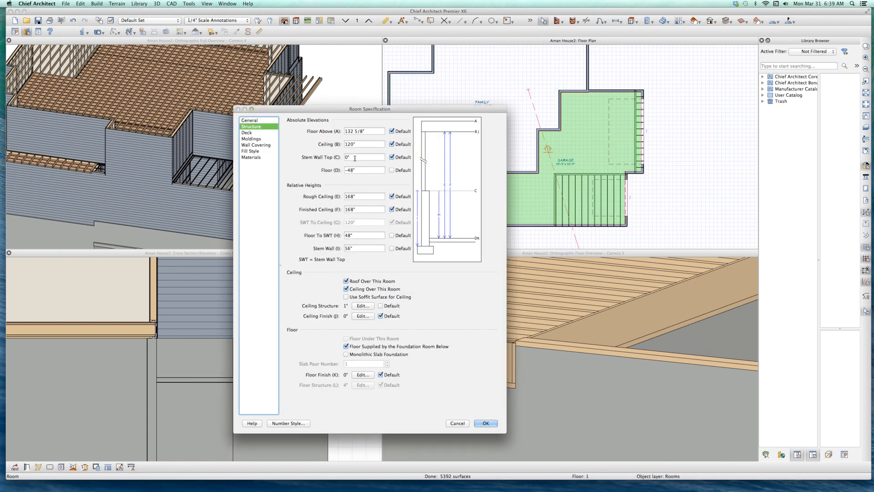
pyautogui.press('Tab')
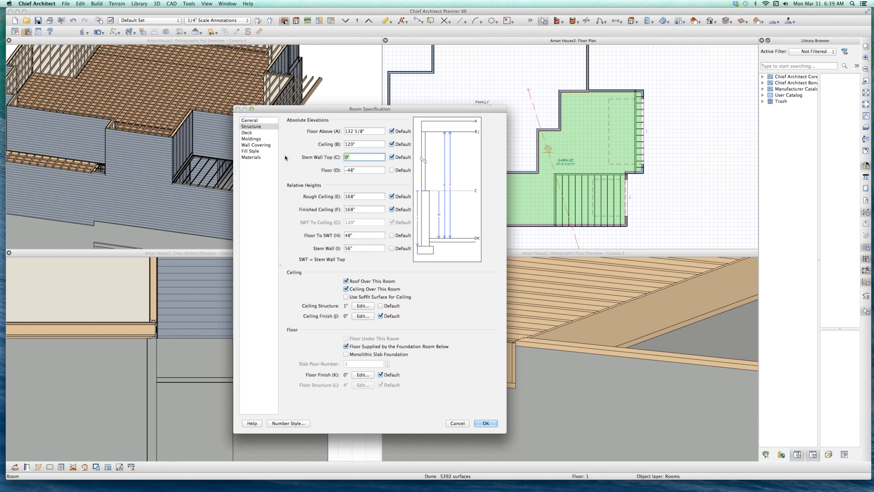
pyautogui.write('1.5')
pyautogui.click(486, 423)
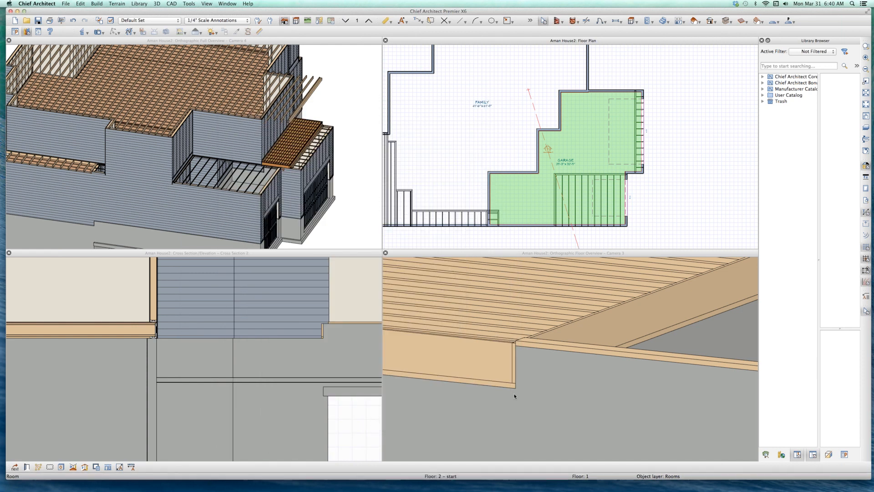
pyautogui.scroll(3, 517, 343)
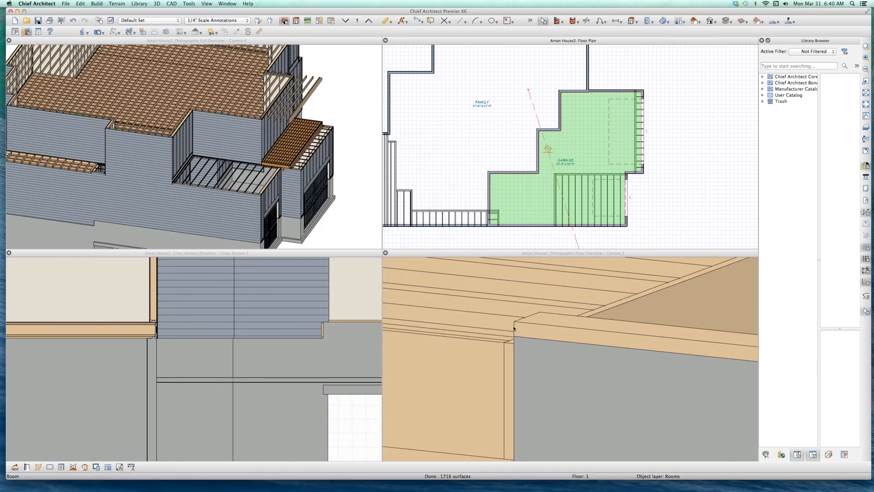
pyautogui.scroll(-3, 524, 335)
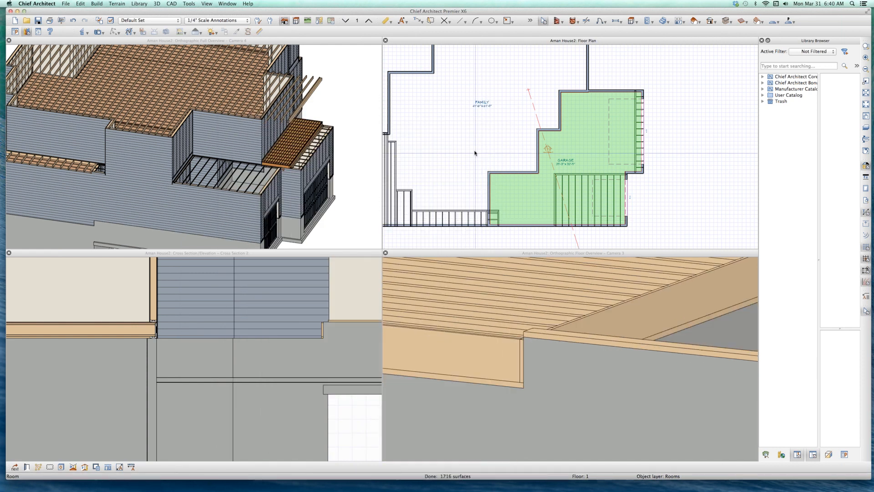
# Create an orthographic framing overview and examine the garage sill plate where it meets the house floor framing
pyautogui.click(474, 153)
pyautogui.press('Escape')
pyautogui.press('f')
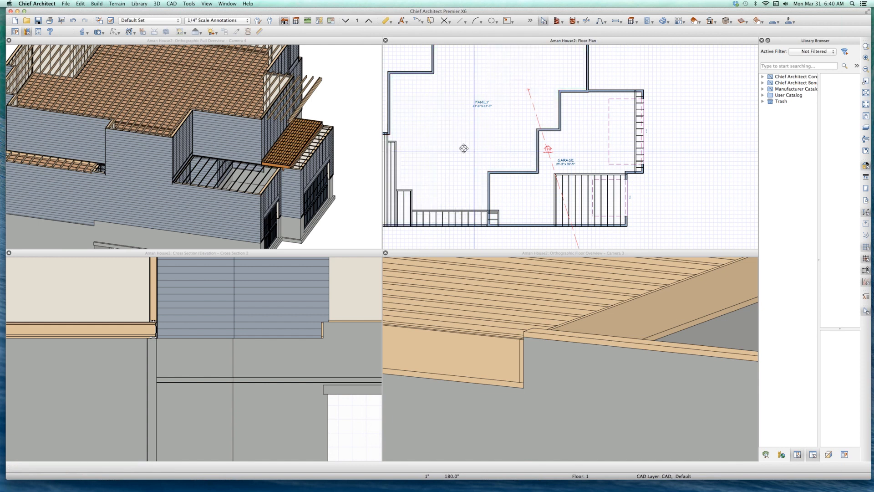
pyautogui.moveTo(508, 127); pyautogui.dragTo(475, 220)
pyautogui.scroll(6, 501, 182)
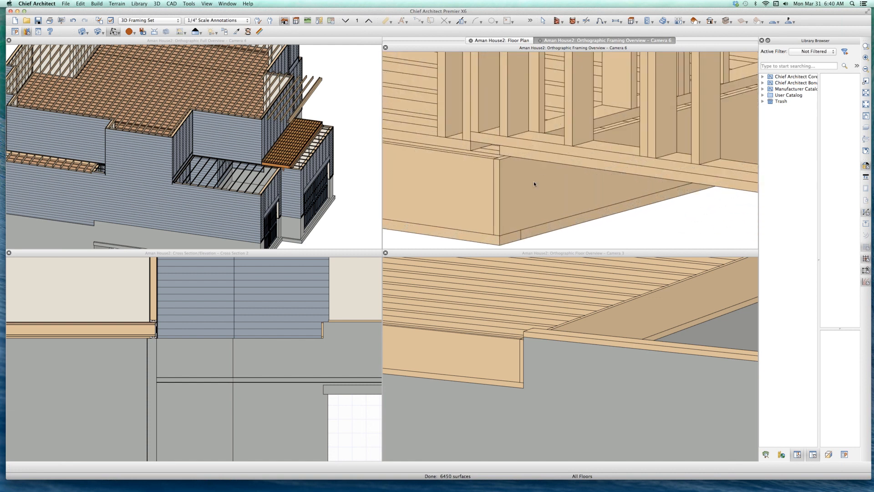
# Try to extend the garage's treated sill plate over the house floor framing, decline turning off Automatic Floor/Ceiling Framing, and close the framing overview
pyautogui.press('Escape')
pyautogui.click(508, 150)
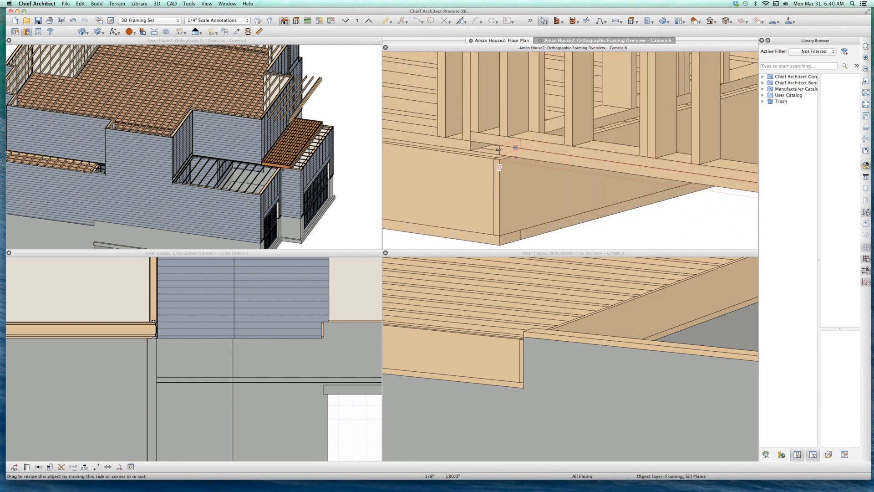
pyautogui.moveTo(453, 147); pyautogui.dragTo(454, 148)
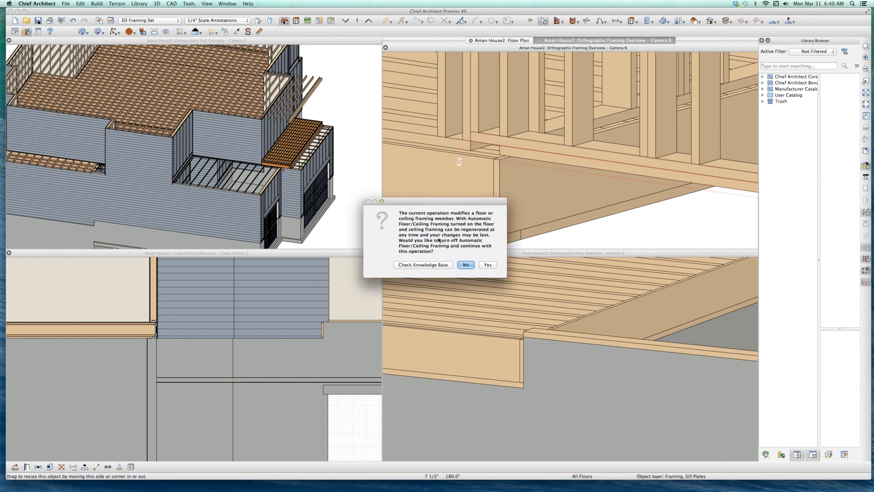
pyautogui.click(466, 264)
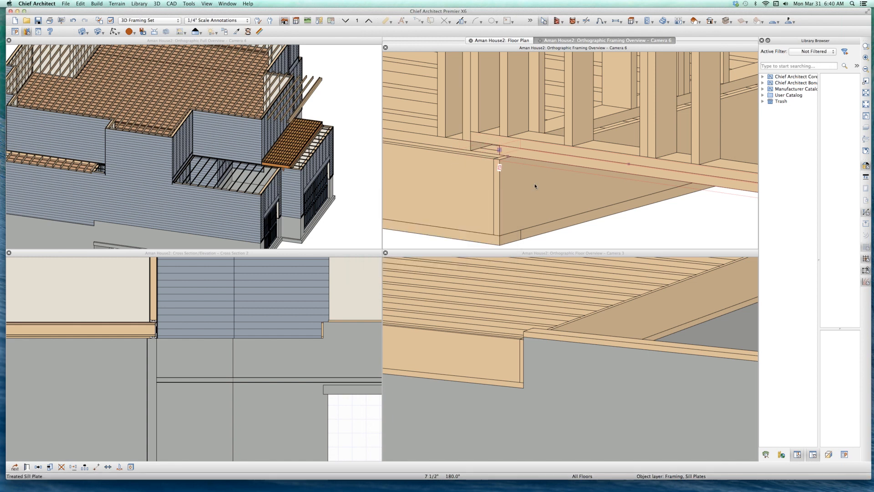
pyautogui.scroll(-10, 550, 220)
pyautogui.press('super+w')
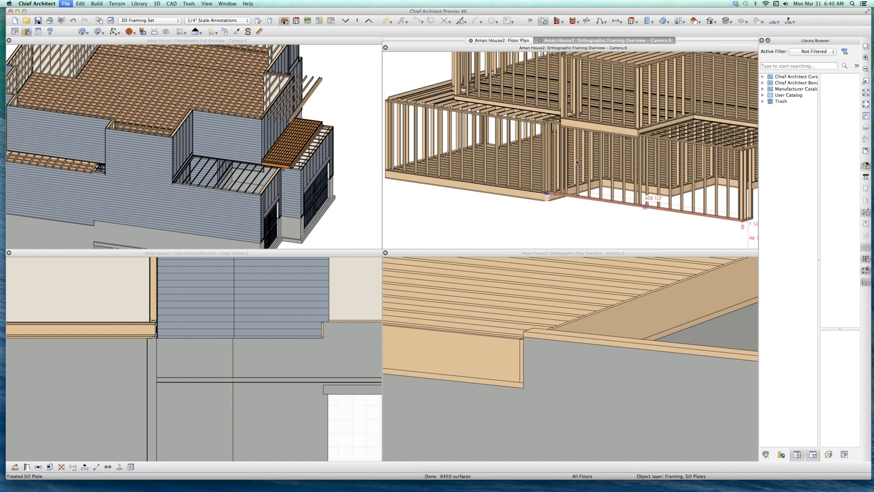
pyautogui.click(540, 152)
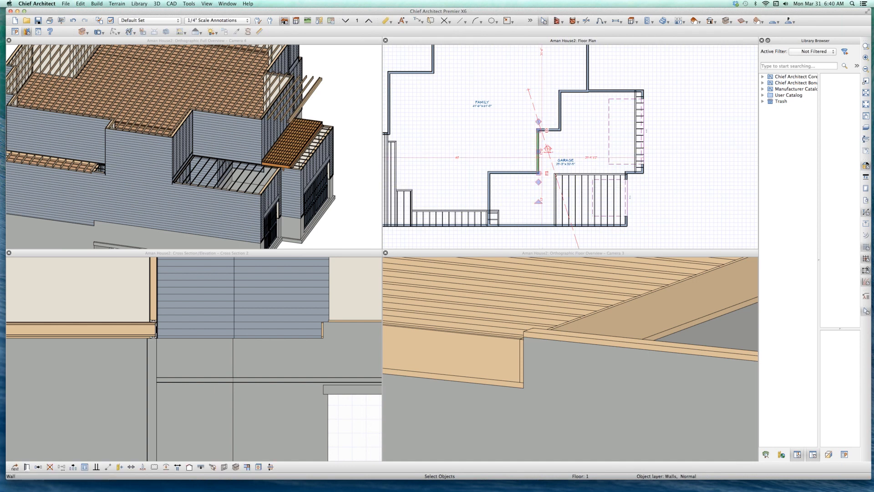
pyautogui.press('Delete')
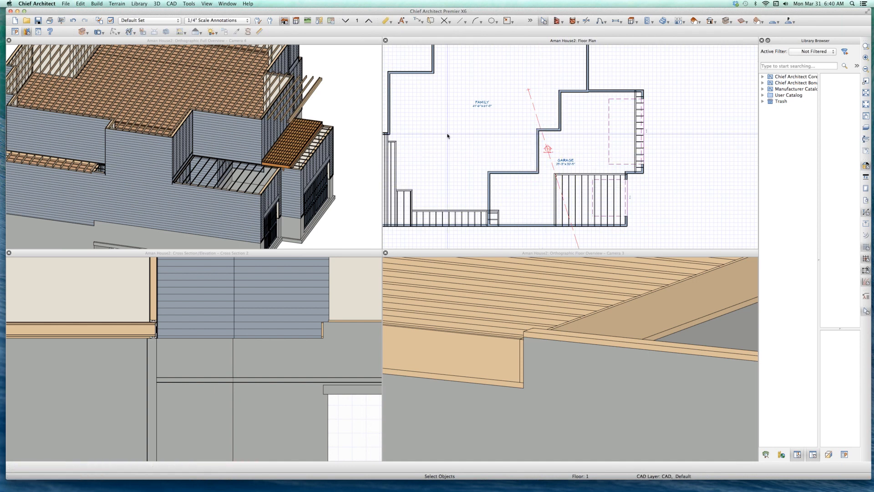
# Examine the full overview and floor overview to see where the garage stem walls meet the house floor platform
pyautogui.click(448, 135)
pyautogui.scroll(-3, 447, 135)
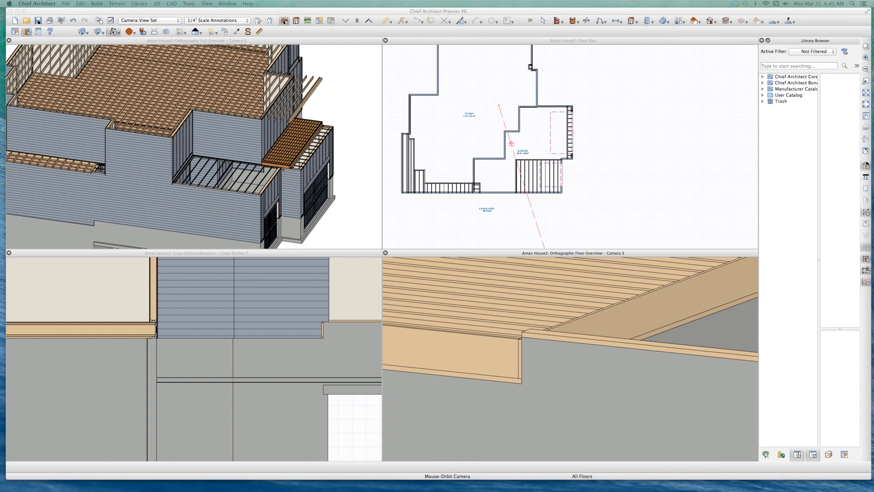
pyautogui.click(243, 179)
pyautogui.scroll(-1, 291, 198)
pyautogui.click(548, 328)
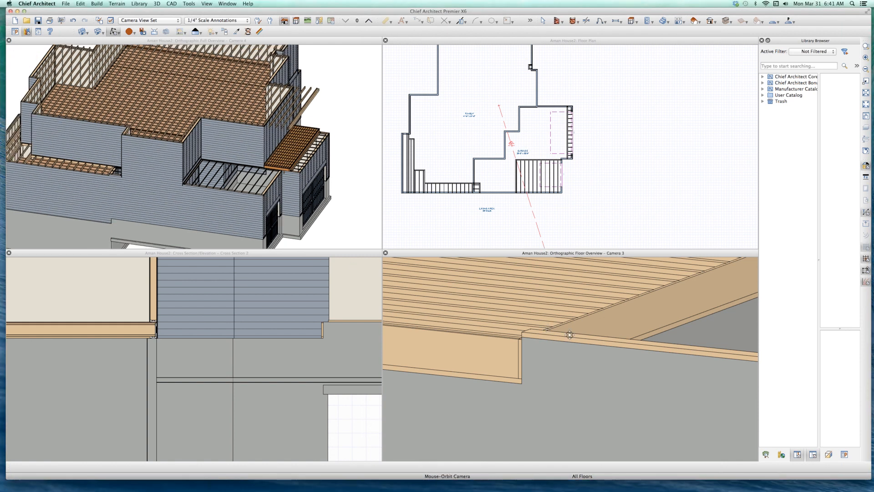
pyautogui.press('pagedown')
pyautogui.press('o')
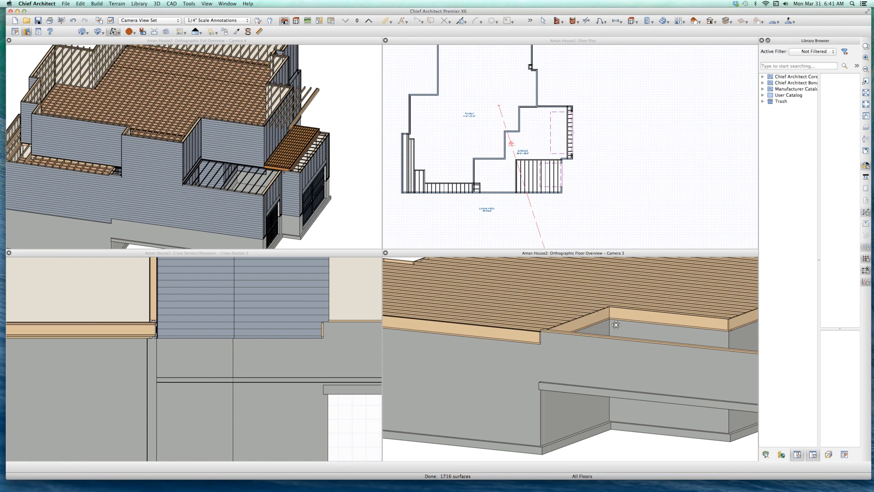
pyautogui.moveTo(579, 353); pyautogui.dragTo(617, 304)
pyautogui.scroll(-3, 586, 293)
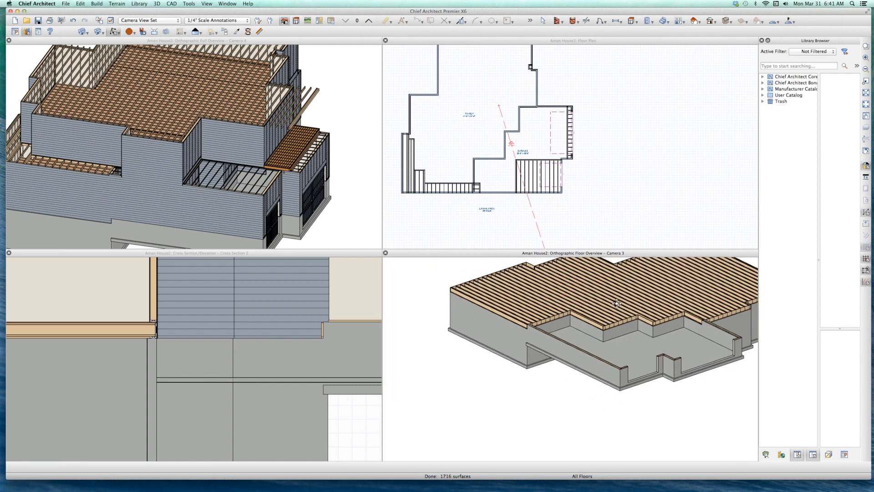
# Inspect the Floor 2 plan and the stepped wall between garage and house, where the floor framing sits above the stem wall
pyautogui.click(516, 174)
pyautogui.press('pageup')
pyautogui.scroll(2, 564, 139)
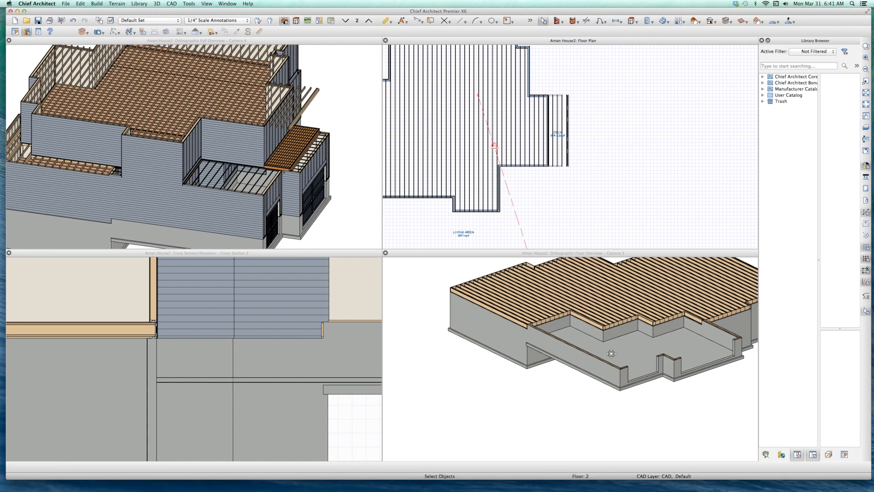
pyautogui.click(591, 291)
pyautogui.scroll(3, 618, 313)
pyautogui.scroll(3, 618, 313)
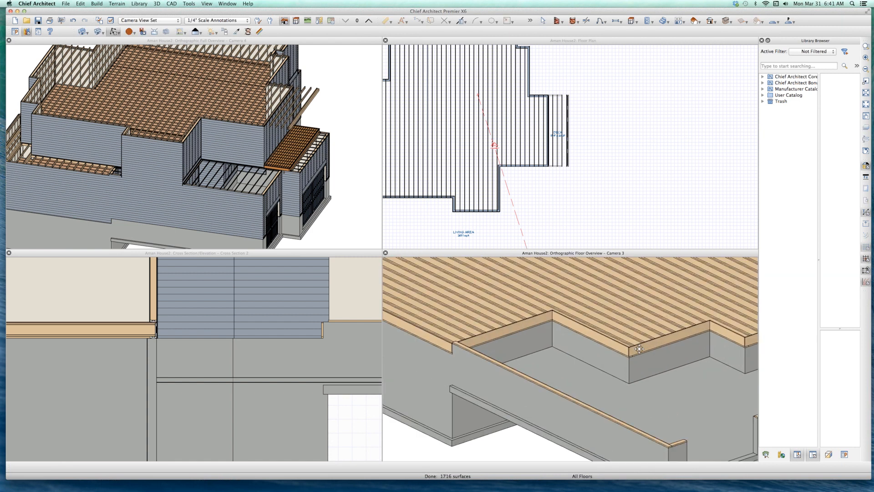
pyautogui.scroll(-2, 690, 382)
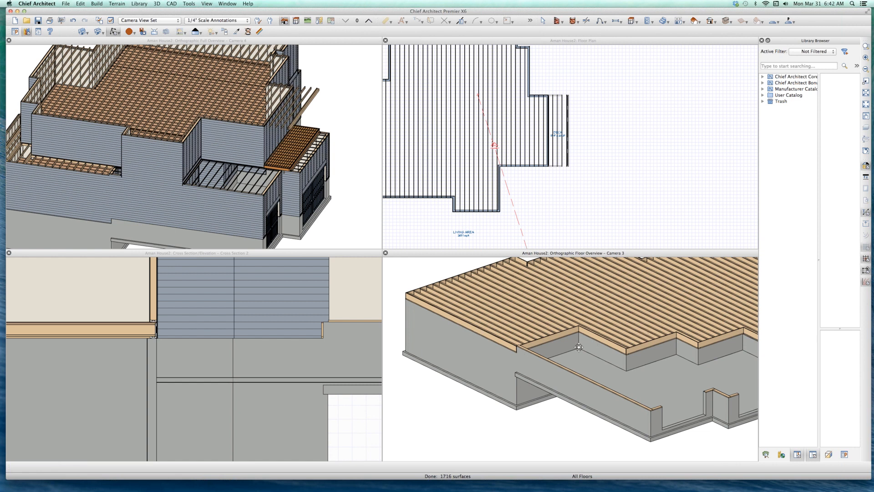
pyautogui.scroll(5, 546, 337)
pyautogui.press('Escape')
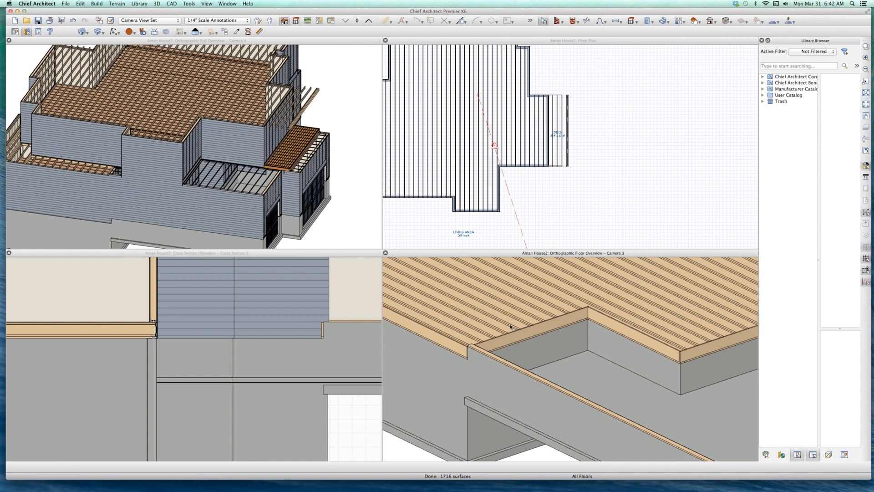
pyautogui.scroll(2, 510, 327)
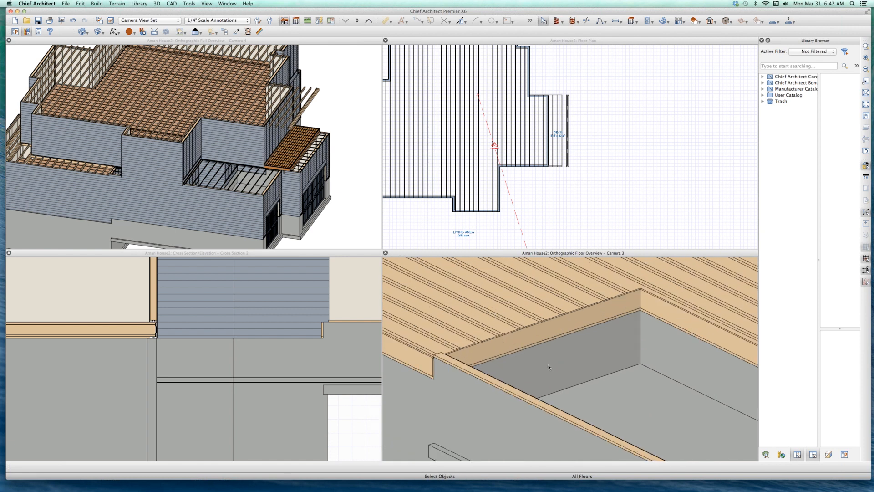
pyautogui.scroll(2, 550, 365)
pyautogui.click(552, 345)
pyautogui.scroll(-3, 551, 344)
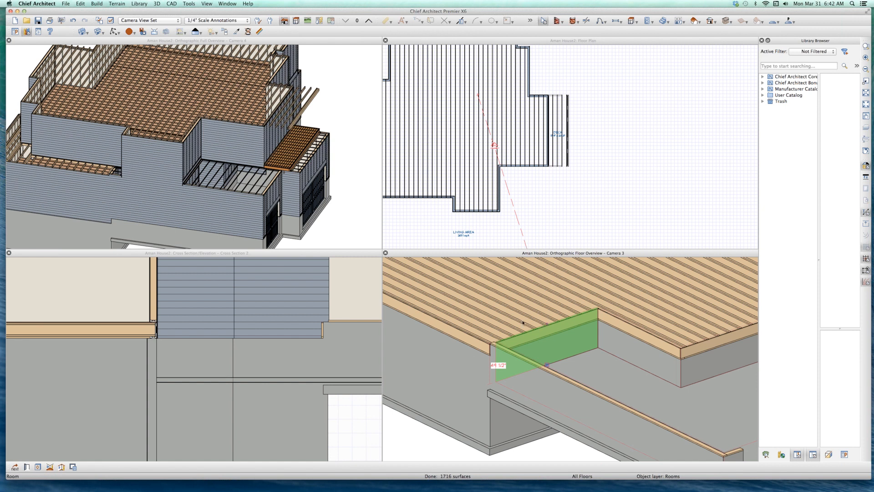
# On Floor 0, make the garage's left-end foundation wall hang the floor platform above on it and include a ledger
pyautogui.click(499, 203)
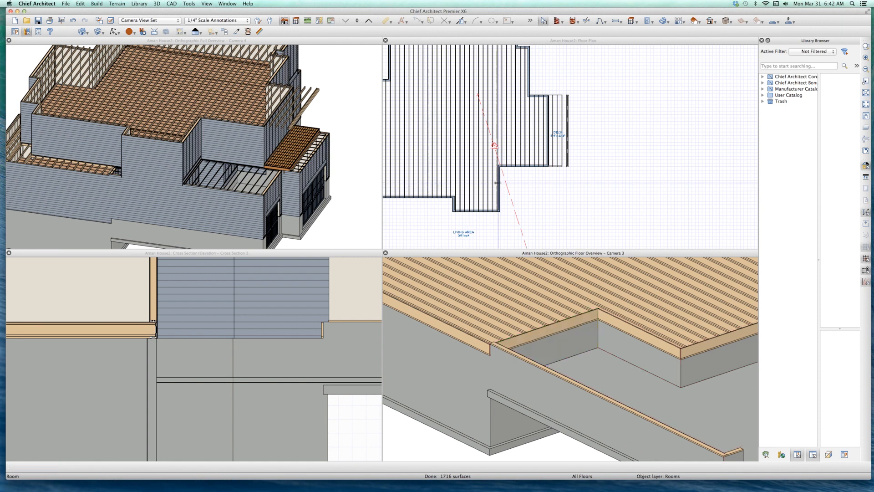
pyautogui.press('pagedown')
pyautogui.press('pagedown')
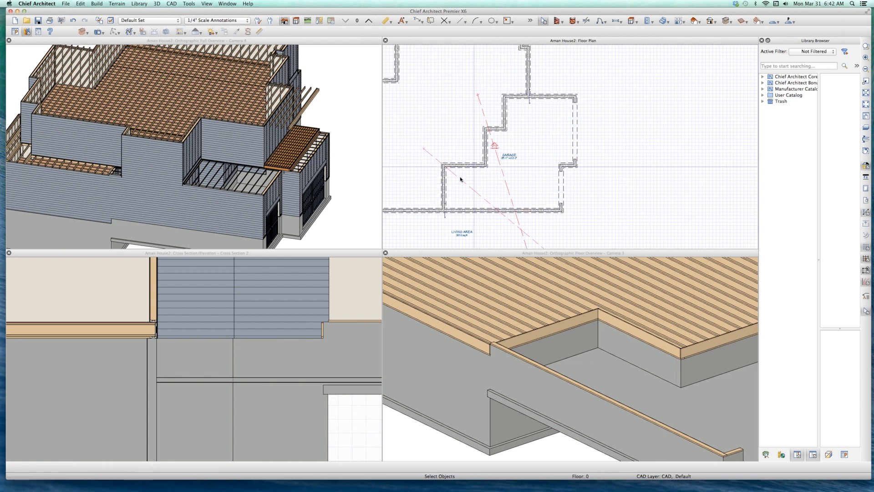
pyautogui.click(446, 187)
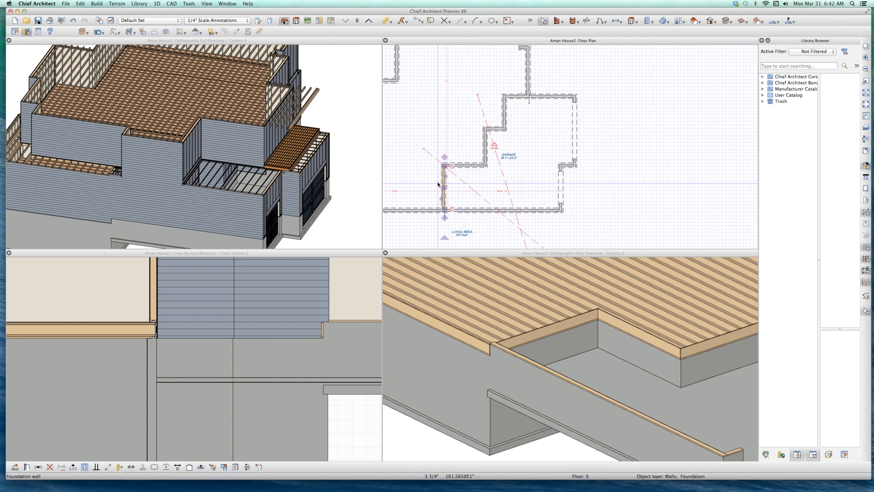
pyautogui.doubleClick(440, 179)
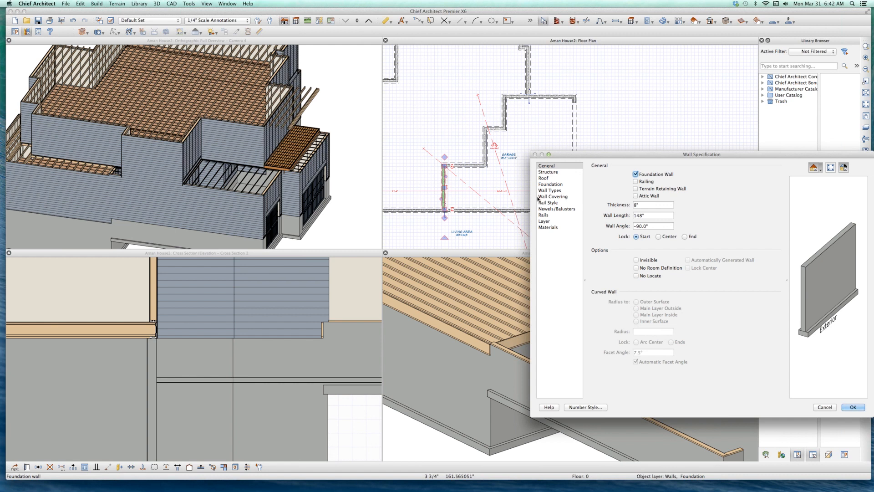
pyautogui.click(549, 173)
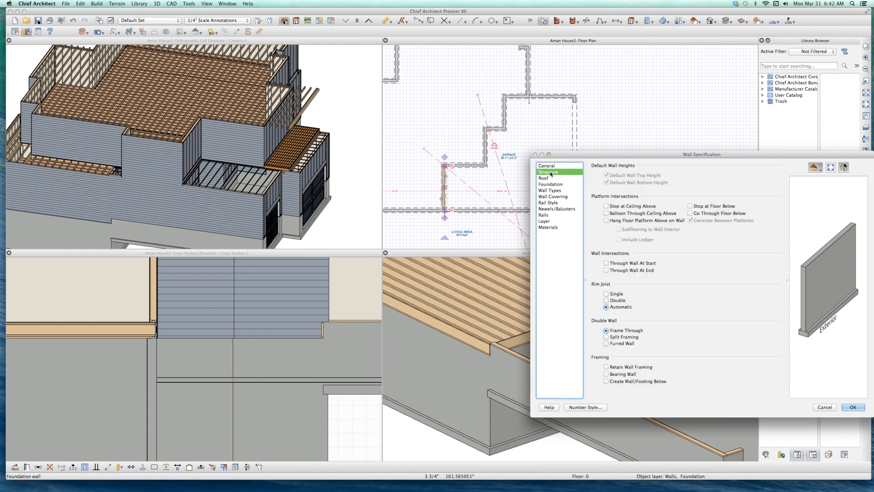
pyautogui.click(635, 222)
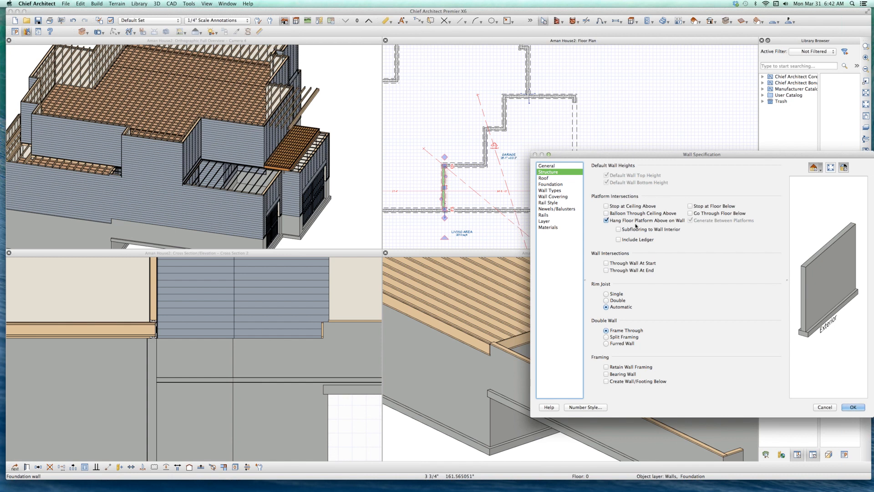
pyautogui.click(618, 240)
pyautogui.click(853, 407)
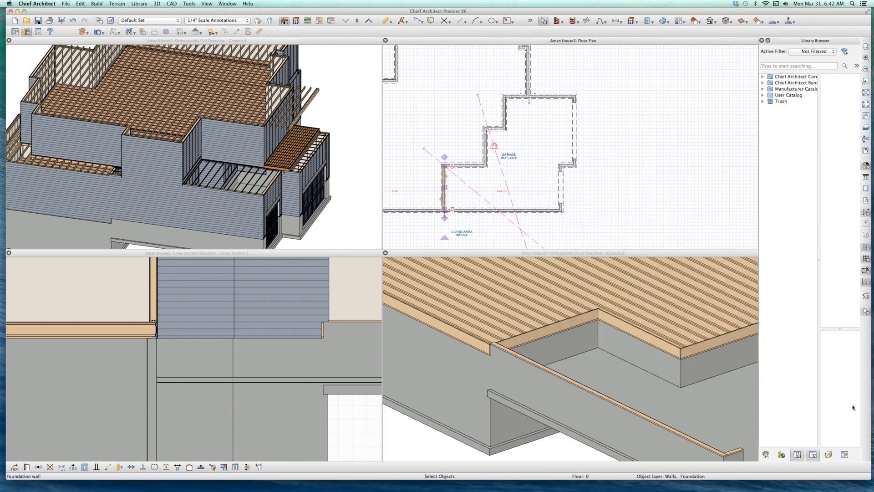
# Examine the foundation wall with the hung floor platform where it meets the garage sill plate in the floor overview
pyautogui.scroll(3, 524, 325)
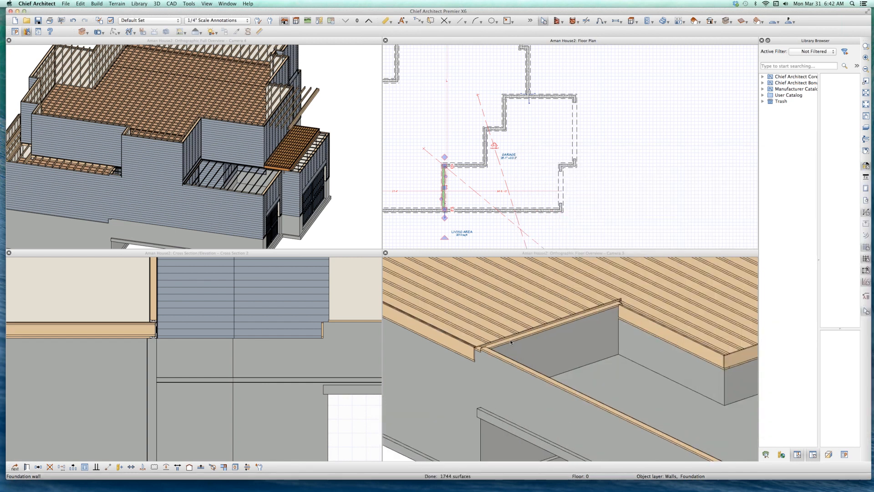
pyautogui.press('Escape')
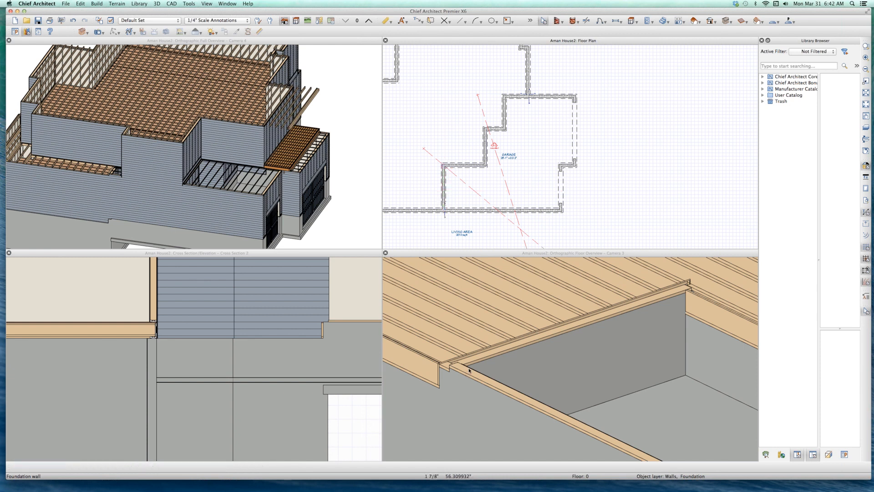
pyautogui.click(469, 370)
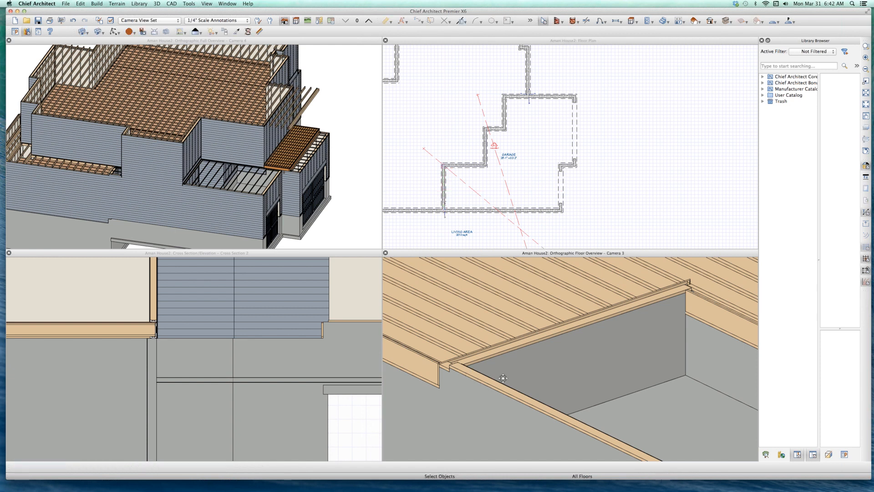
pyautogui.scroll(-2, 504, 379)
pyautogui.moveTo(522, 403); pyautogui.dragTo(553, 401, button='middle')
pyautogui.scroll(1, 543, 401)
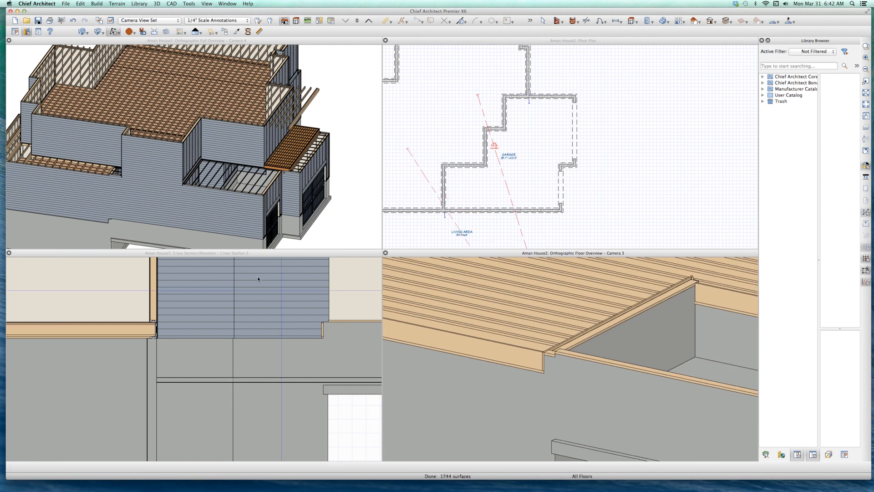
# Close the existing cross section view of the garage stem wall
pyautogui.click(197, 362)
pyautogui.click(209, 187)
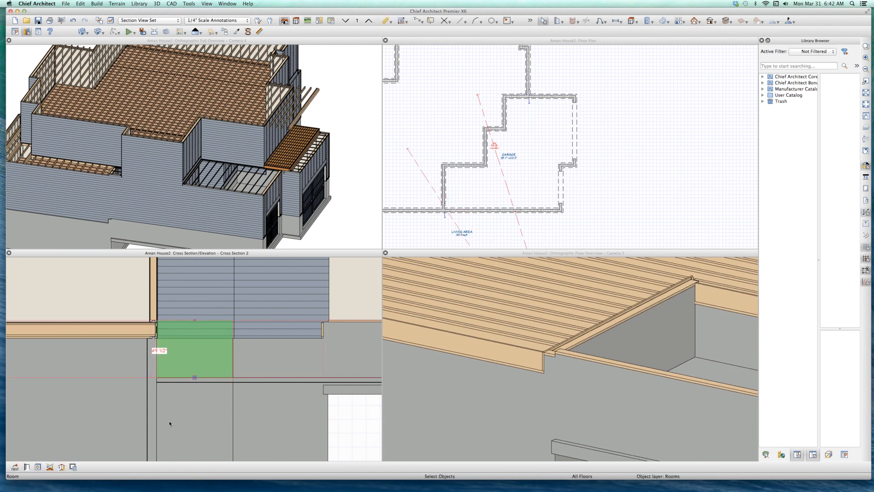
pyautogui.click(166, 439)
pyautogui.press('super+w')
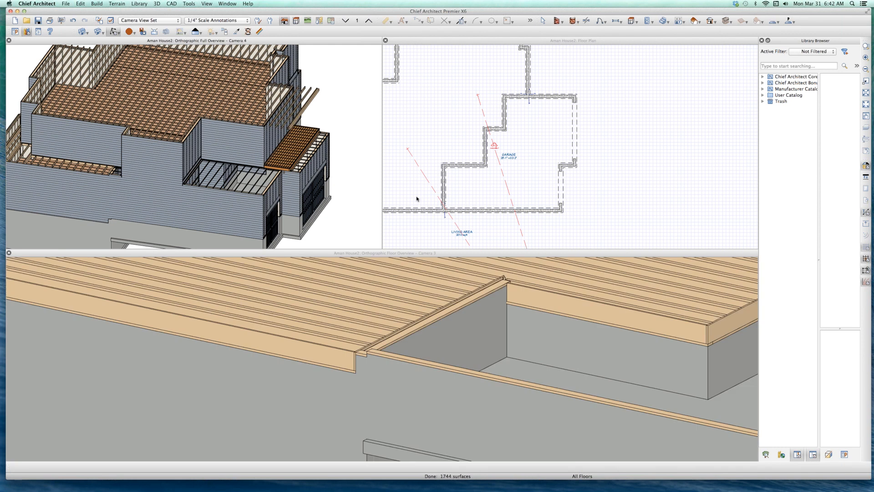
# Create a cross section from inside the garage looking toward the upper part of the plan, and tile the open views
pyautogui.click(416, 198)
pyautogui.click(463, 190)
pyautogui.press('Escape')
pyautogui.press('c')
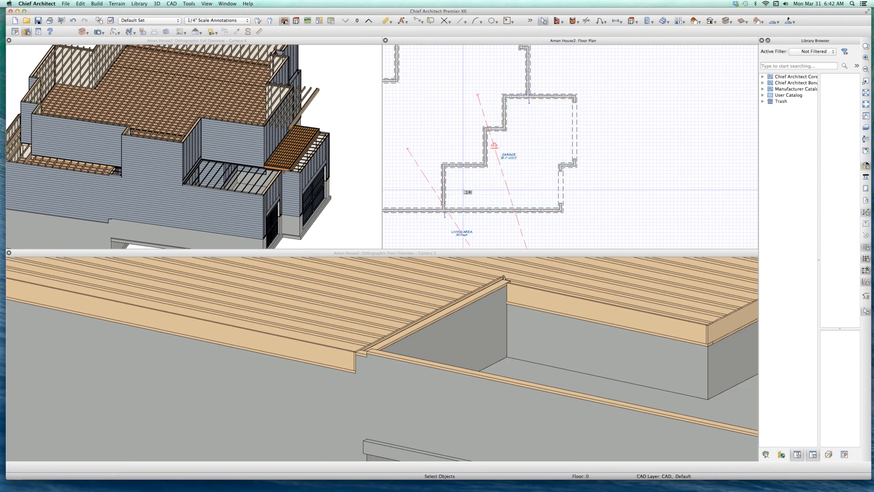
pyautogui.moveTo(463, 190)
pyautogui.mouseDown()
pyautogui.moveTo(438, 125)
pyautogui.moveTo(464, 121)
pyautogui.mouseUp()
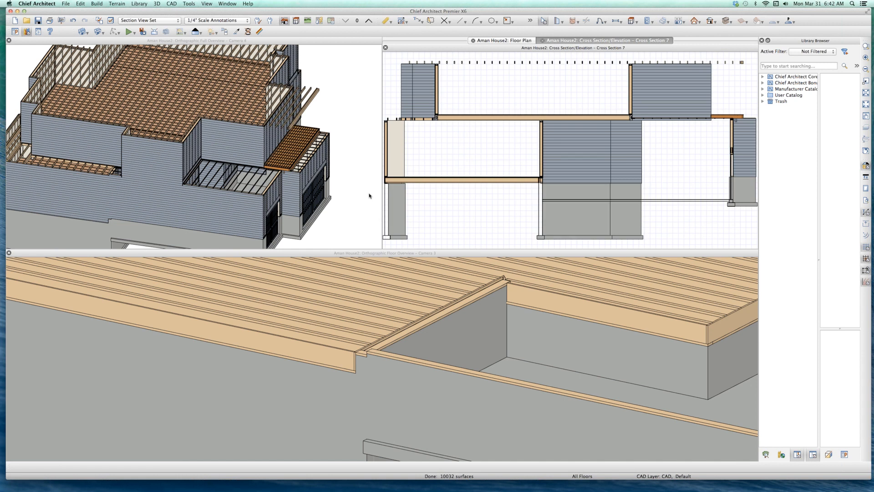
pyautogui.press('F7')
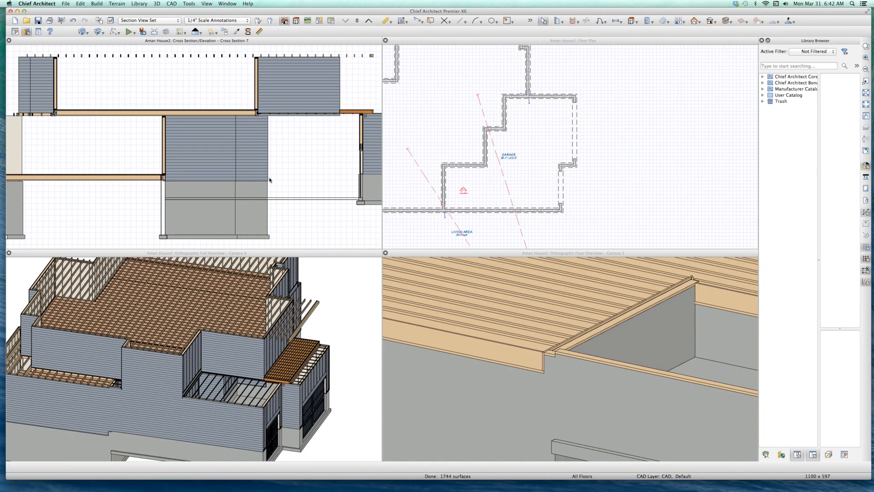
# Examine the joists, ledger and sill plate at the foundation wall with the hung platform in the new cross section
pyautogui.scroll(5, 180, 180)
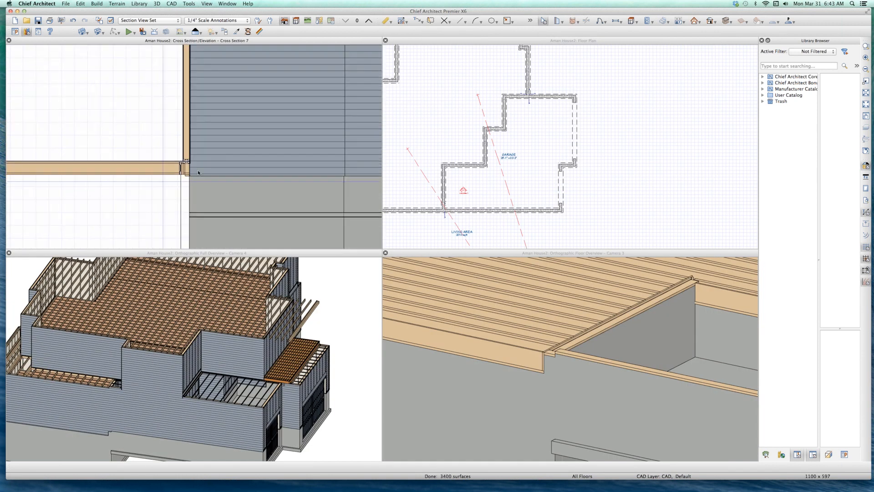
pyautogui.scroll(3, 180, 181)
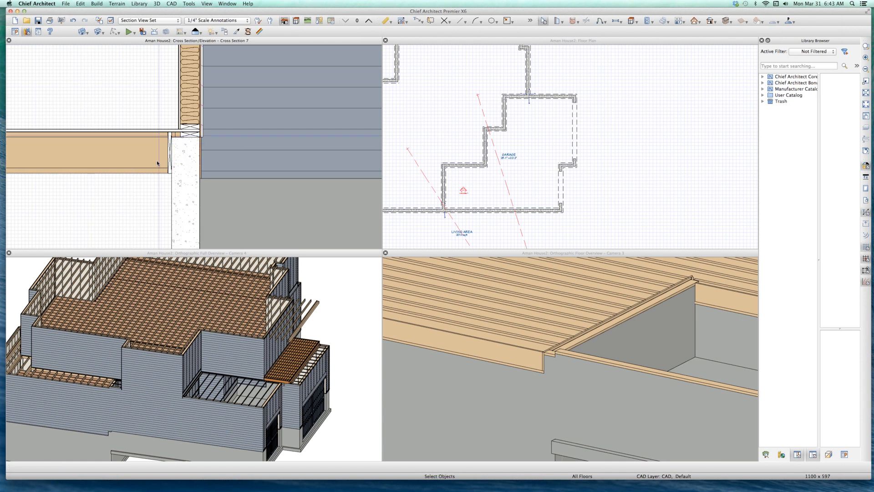
pyautogui.scroll(-1, 159, 162)
pyautogui.scroll(2, 180, 141)
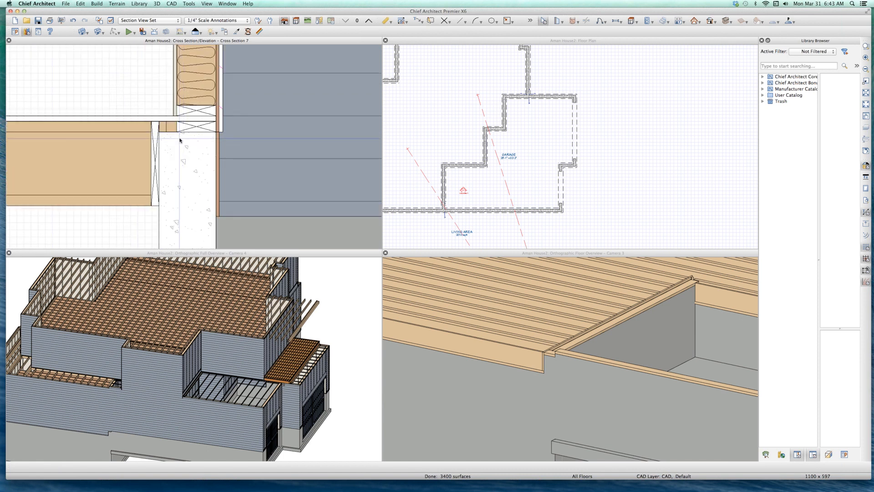
# Turn on Subflooring to Wall Interior for the garage's left-end foundation wall, keeping the hung floor platform and ledger
pyautogui.click(444, 180)
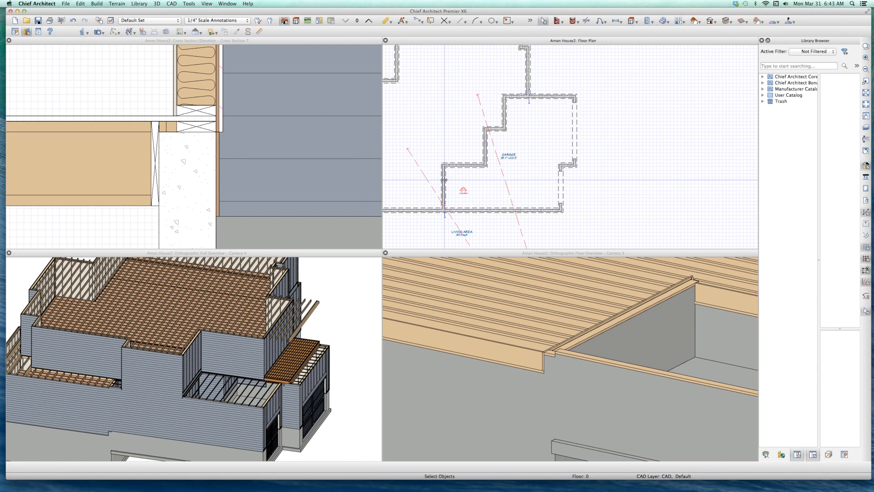
pyautogui.click(444, 179)
pyautogui.doubleClick(446, 165)
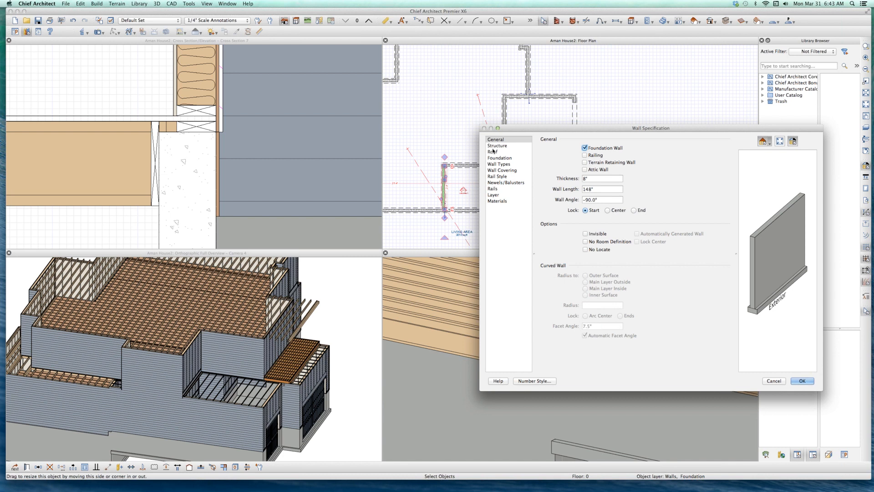
pyautogui.click(501, 146)
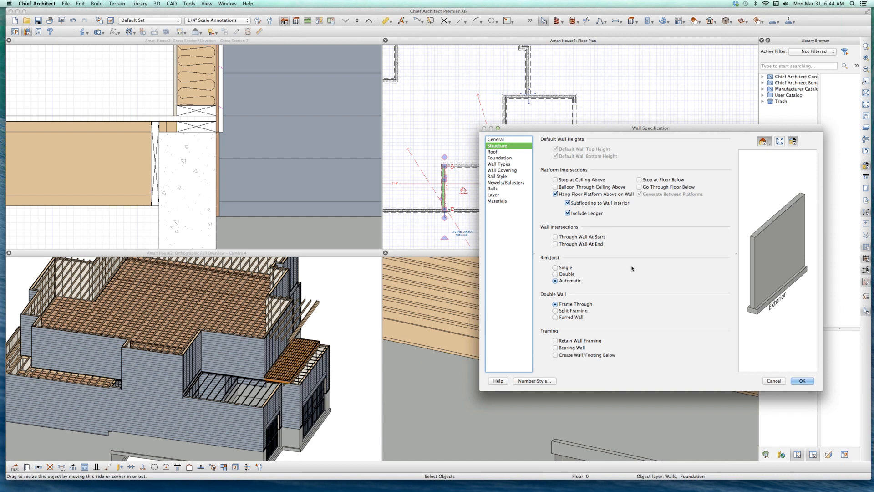
pyautogui.click(802, 380)
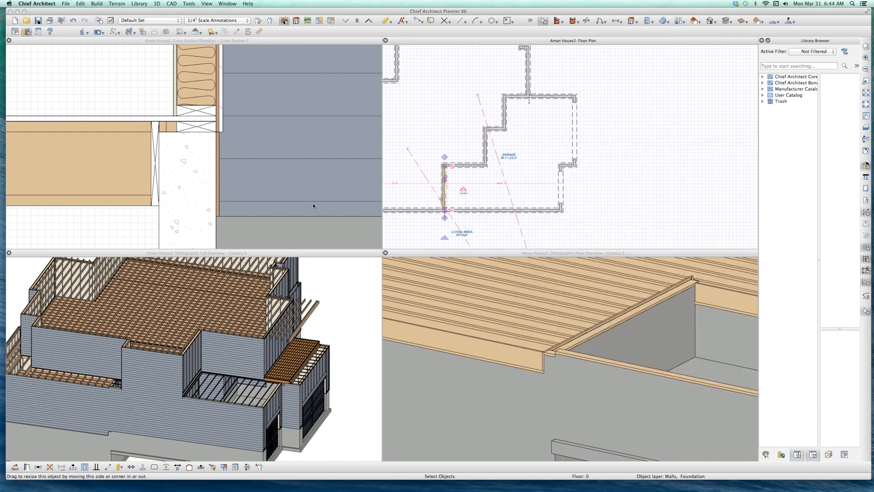
# Delete and regenerate the foundation wall's concrete fill in the cross section, and examine how it meets the hung floor platform
pyautogui.click(188, 166)
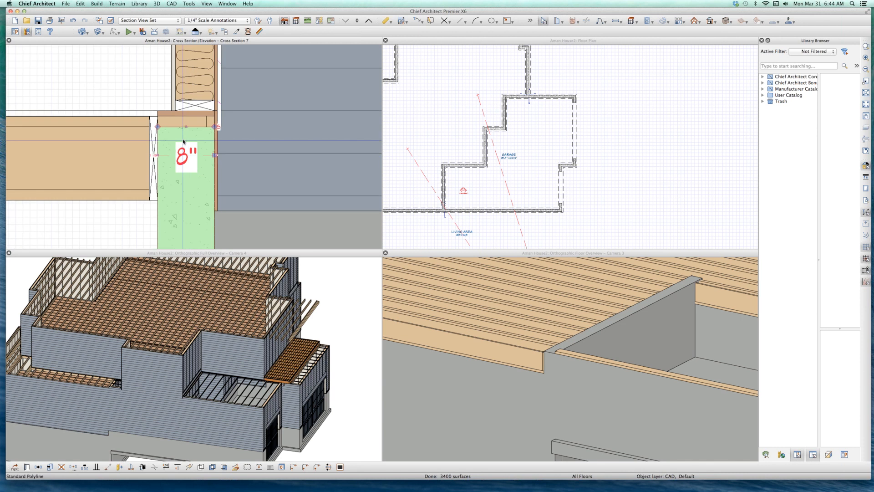
pyautogui.click(185, 150)
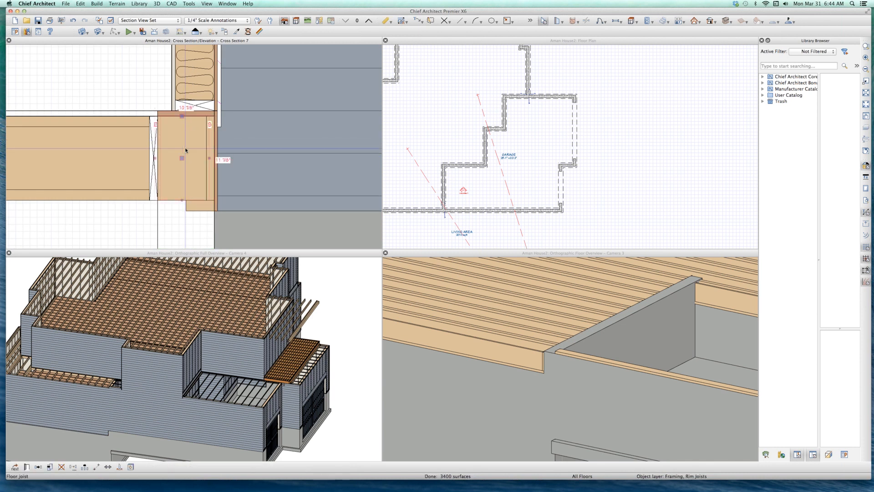
pyautogui.scroll(2, 131, 95)
pyautogui.click(136, 103)
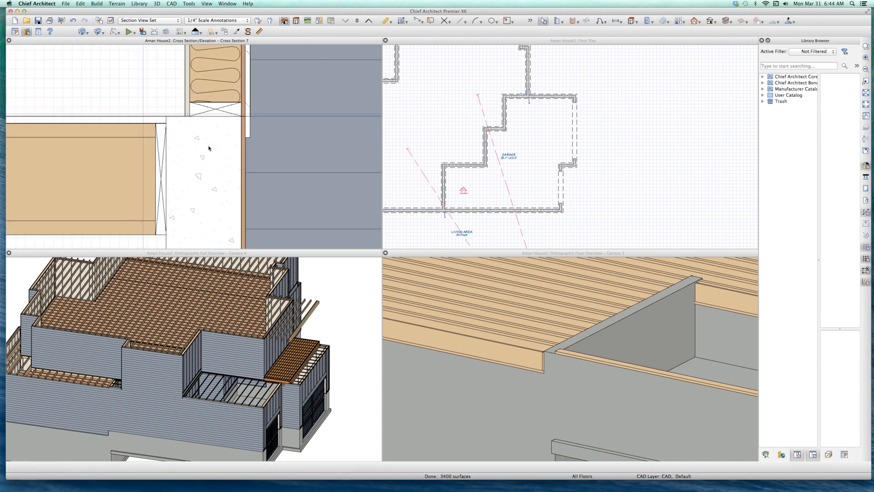
pyautogui.click(201, 165)
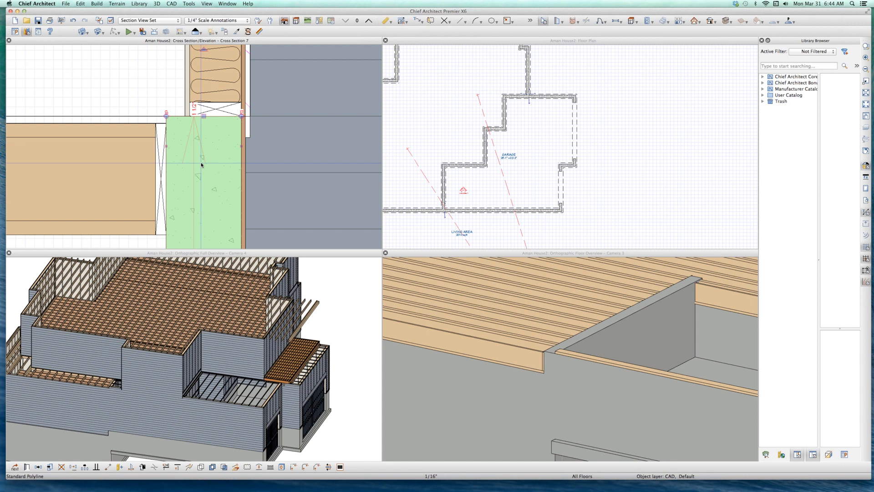
pyautogui.press('Escape')
# Turn off Subflooring to Wall Interior for the garage's left-end foundation wall, keeping the hung floor platform and ledger
pyautogui.click(440, 182)
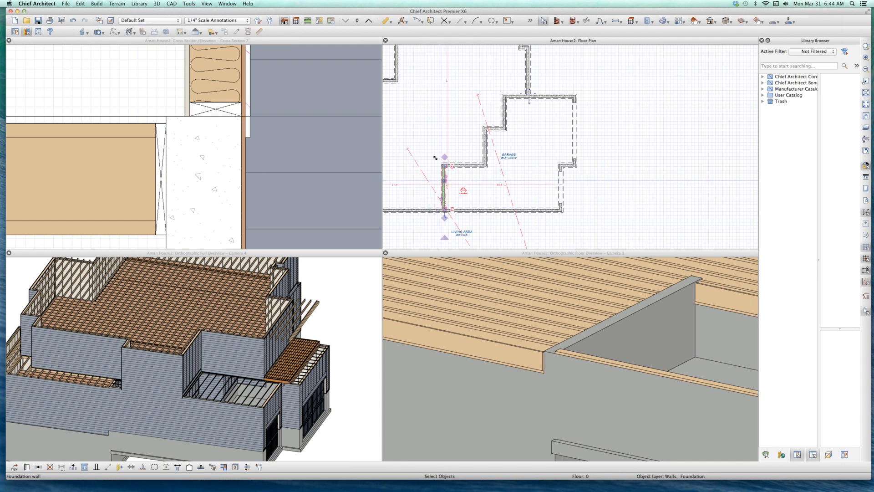
pyautogui.press('super+e')
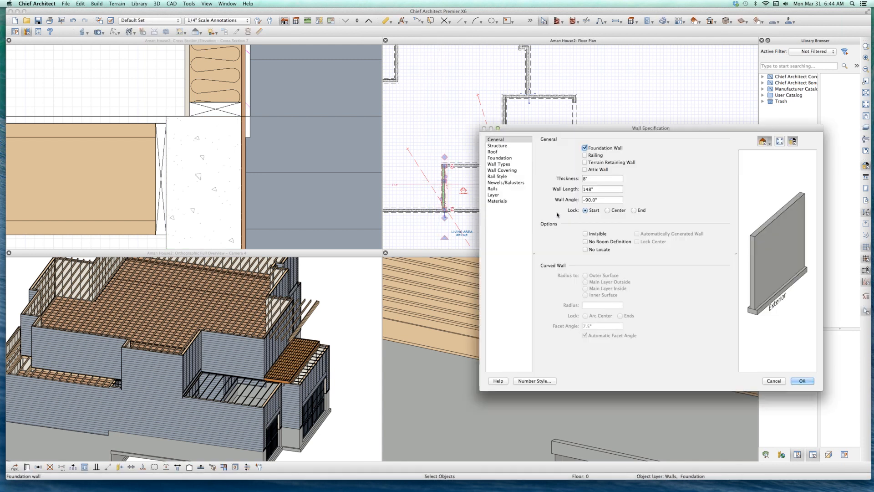
pyautogui.click(506, 146)
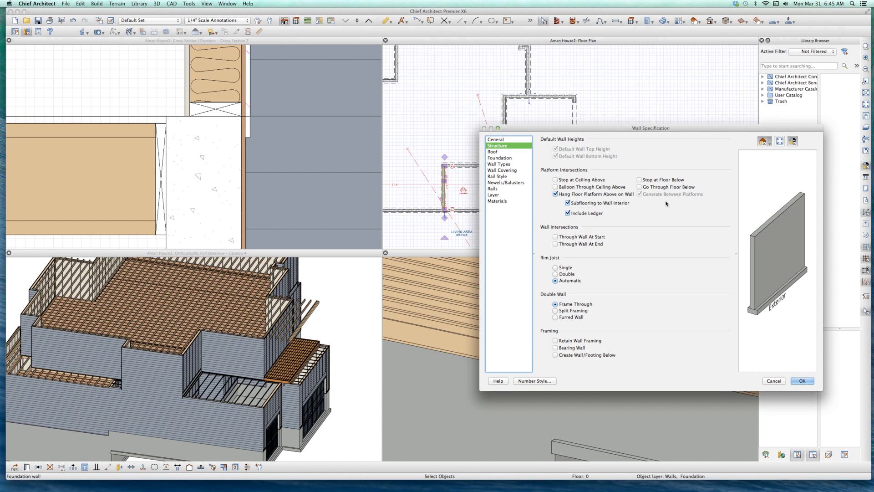
pyautogui.click(596, 204)
pyautogui.click(802, 381)
# Delete the outdated concrete fill of the foundation wall in the cross section and regenerate it beneath the sill plate
pyautogui.click(206, 176)
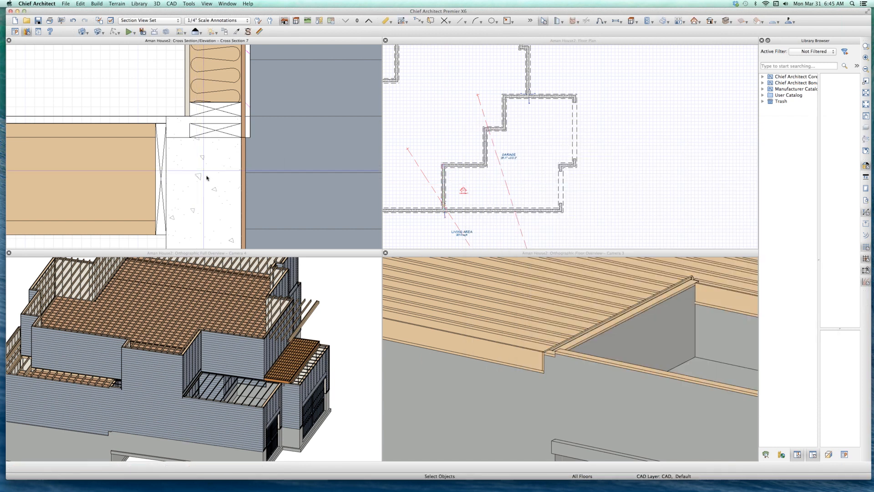
pyautogui.click(206, 177)
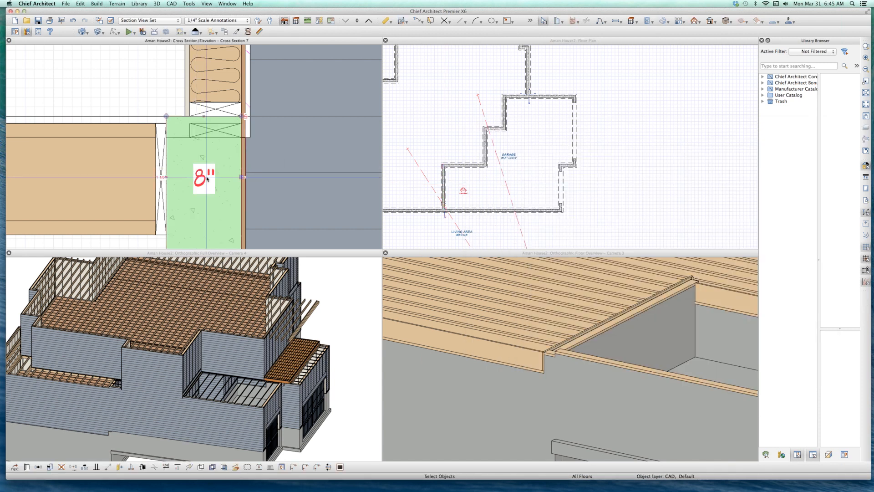
pyautogui.press('Delete')
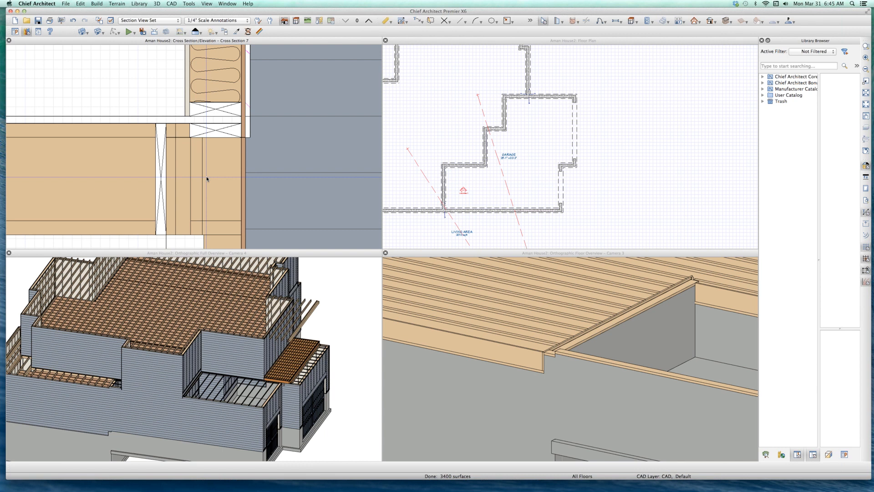
pyautogui.hotkey('ctrl', 'z')
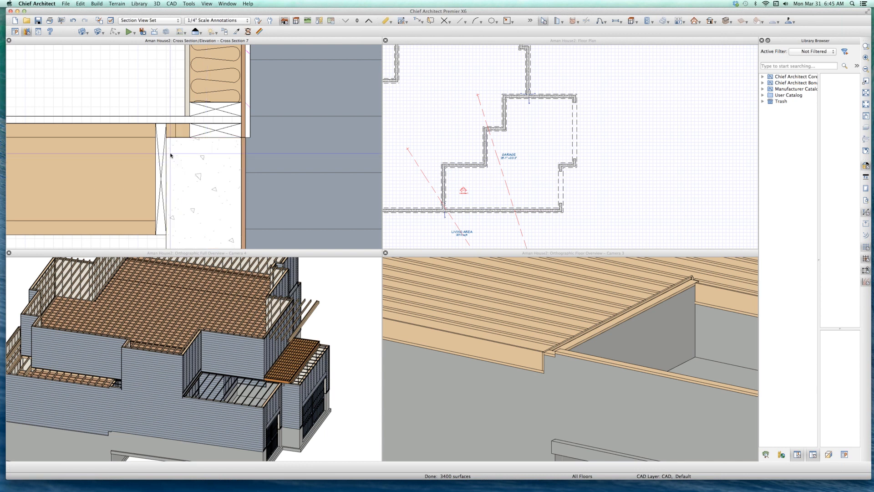
# Widen the treated sill plate in the cross section to span the full thickness of the foundation wall
pyautogui.scroll(5, 183, 137)
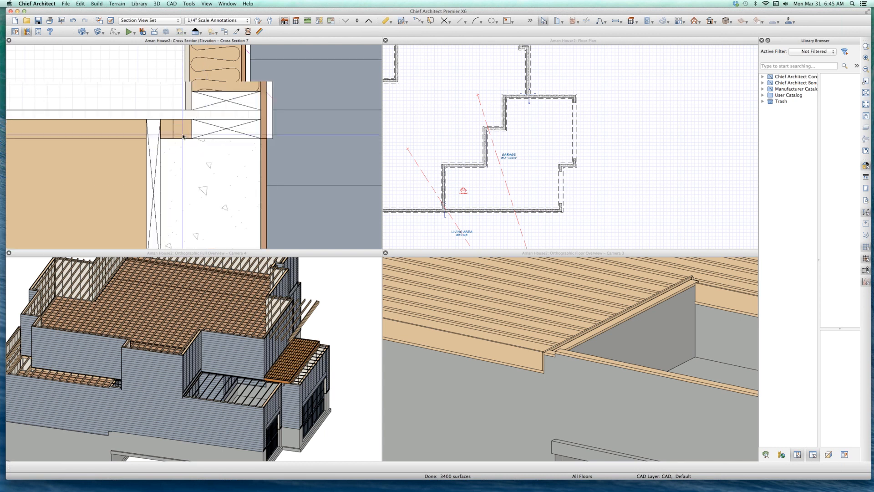
pyautogui.click(198, 134)
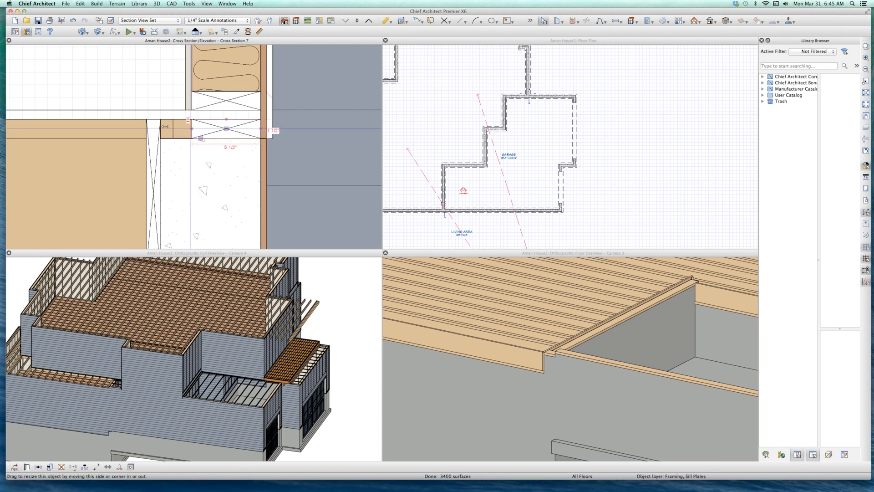
pyautogui.click(235, 145)
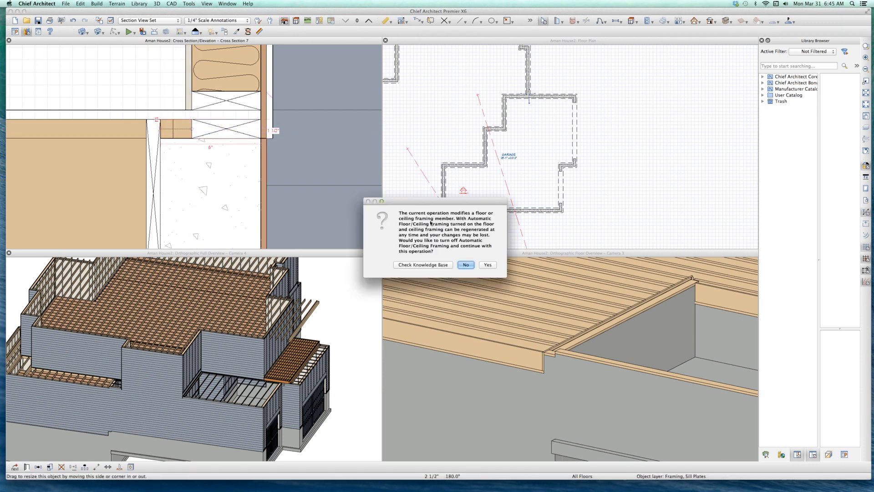
pyautogui.click(466, 264)
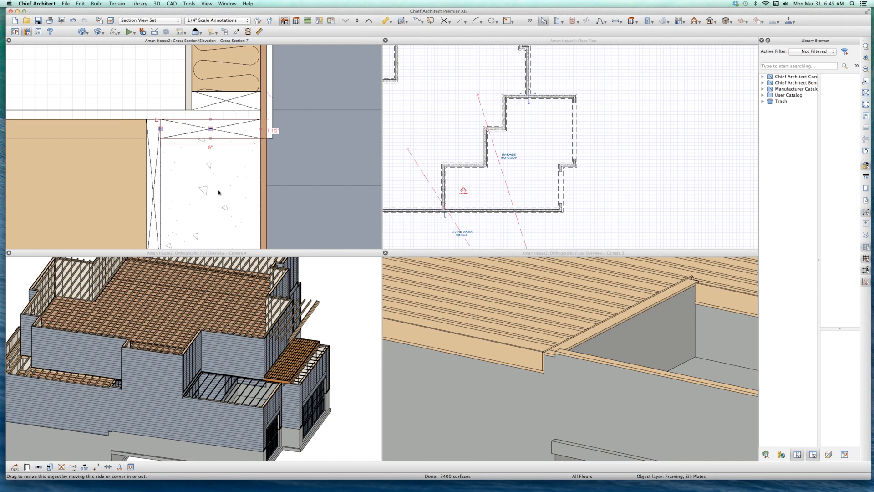
pyautogui.scroll(-4, 219, 193)
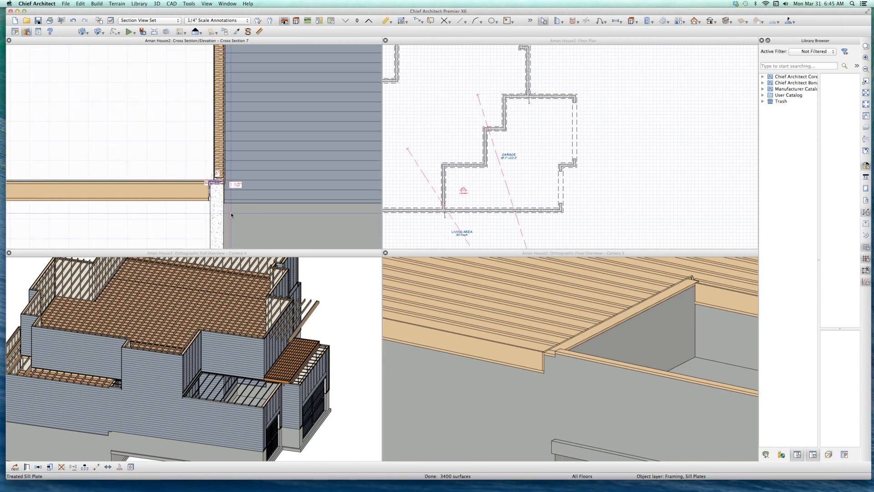
pyautogui.scroll(6, 231, 215)
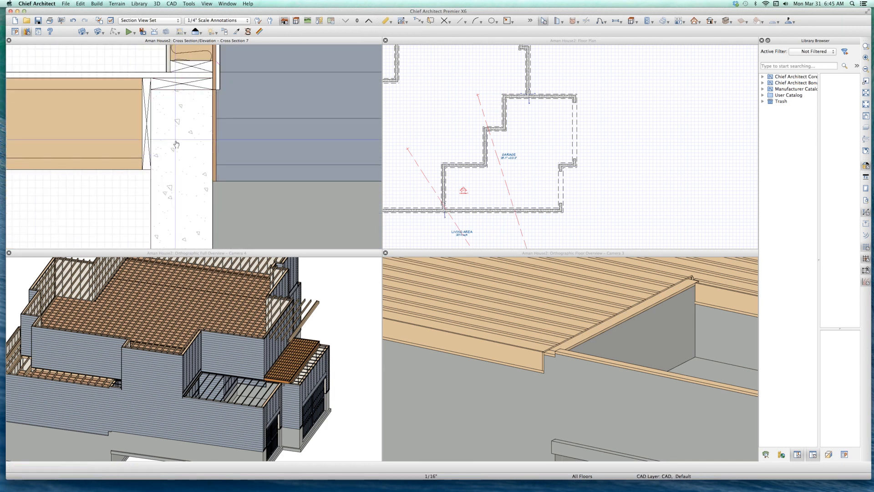
# Check the treated sill plate's alignment with the foundation wall's inner face, and delete the plate
pyautogui.click(176, 144)
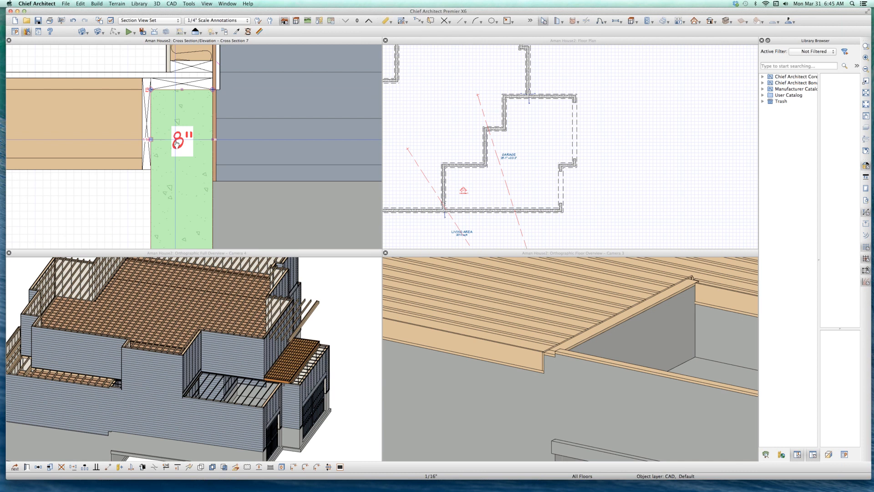
pyautogui.click(159, 83)
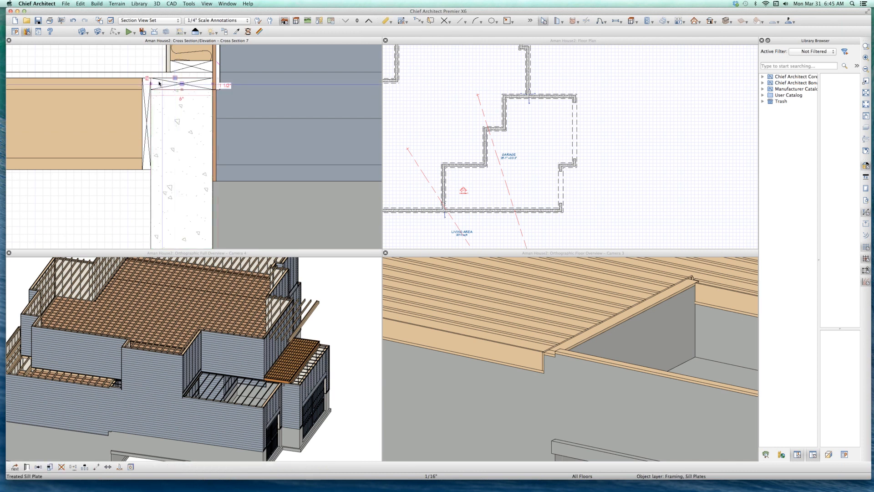
pyautogui.scroll(2, 159, 84)
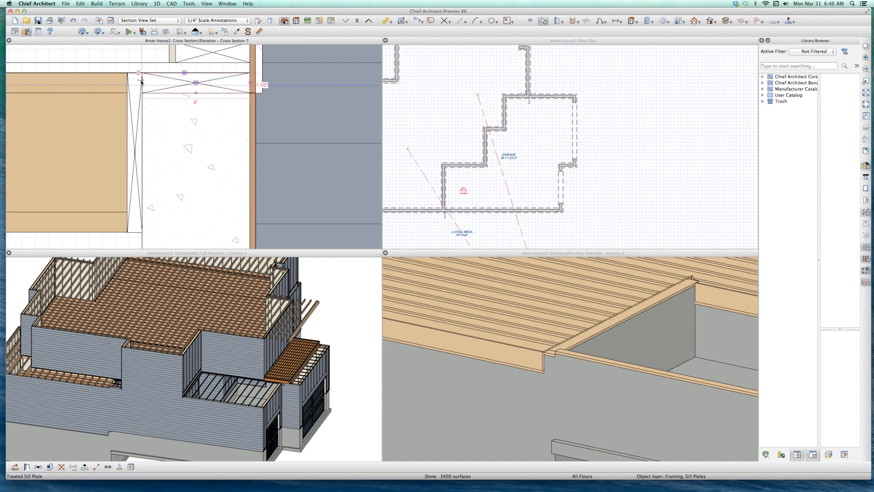
pyautogui.click(146, 166)
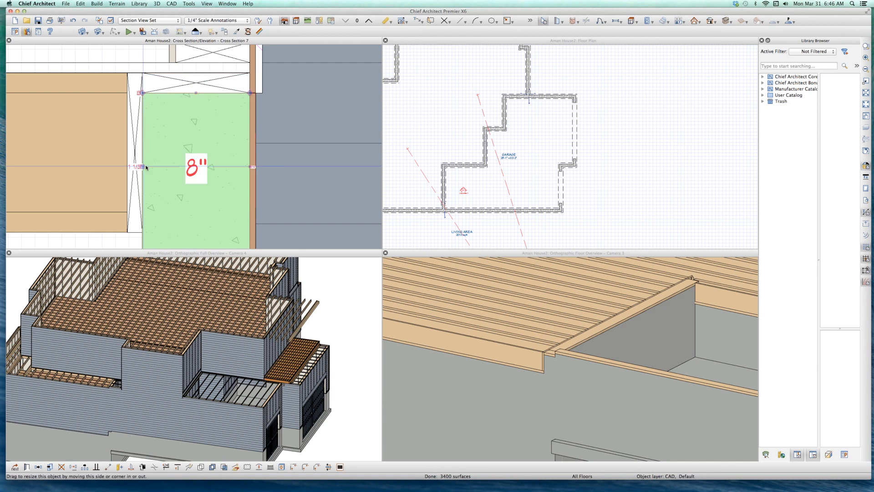
pyautogui.scroll(-2, 147, 167)
pyautogui.click(159, 115)
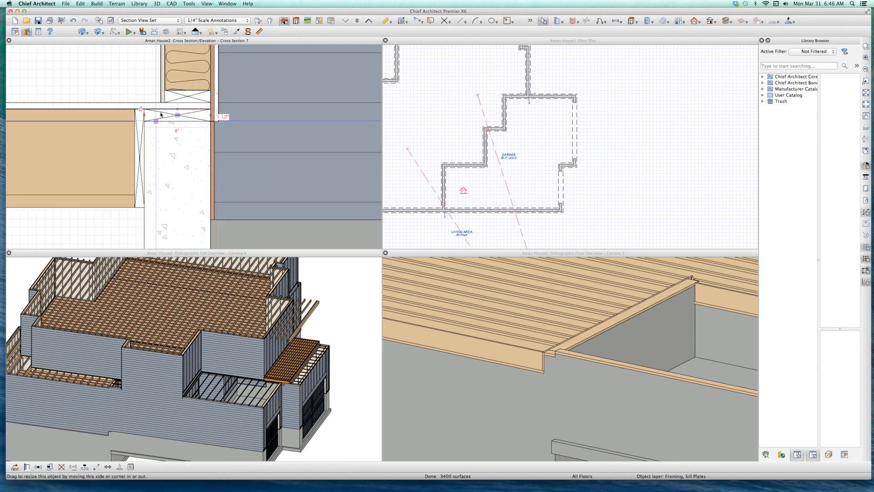
pyautogui.press('Delete')
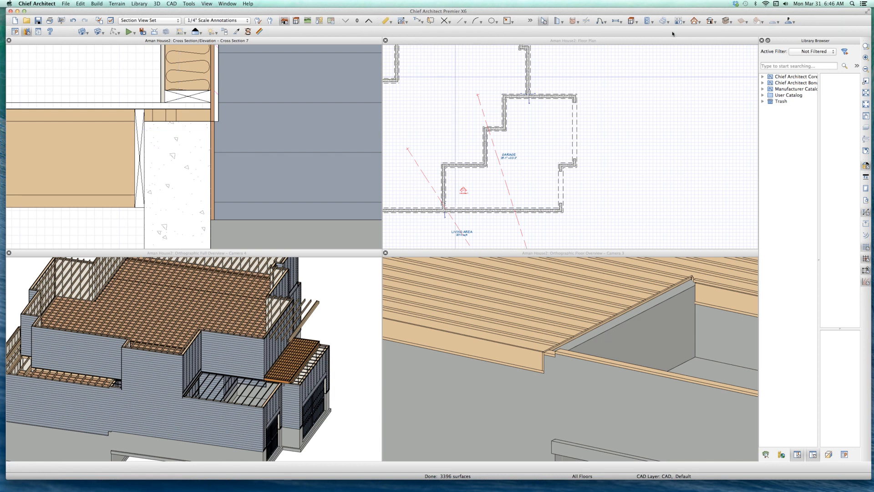
# Set the treated sill plate width to 8" in the foundation defaults
pyautogui.press('super+d')
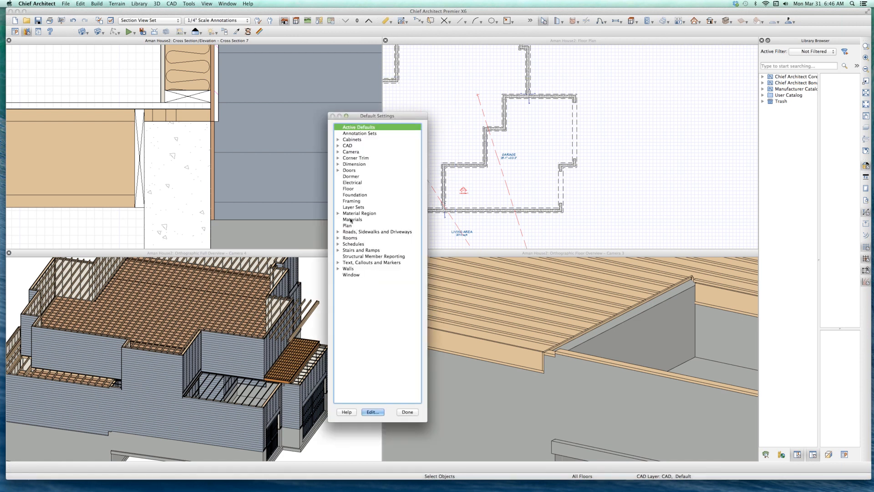
pyautogui.click(353, 188)
pyautogui.doubleClick(353, 189)
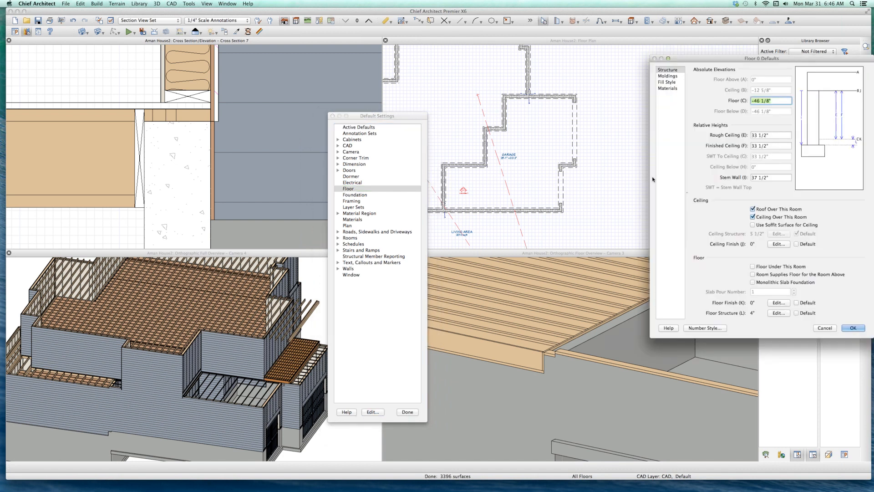
pyautogui.click(825, 327)
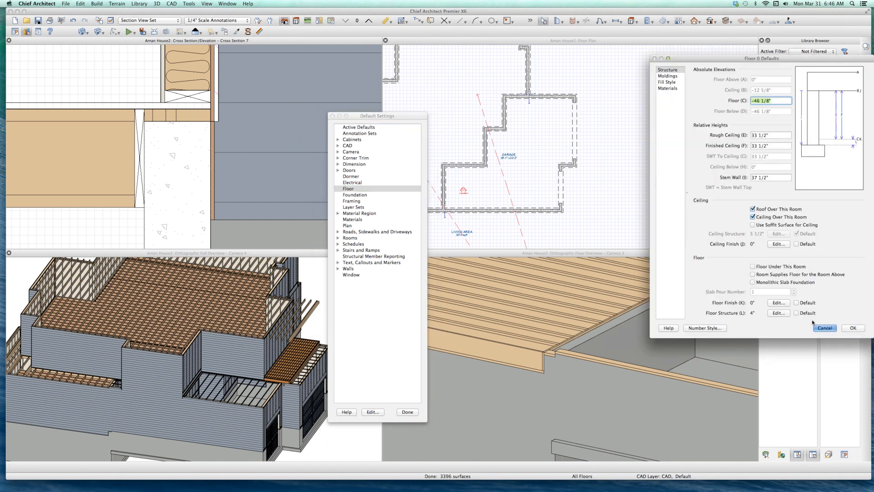
pyautogui.doubleClick(359, 195)
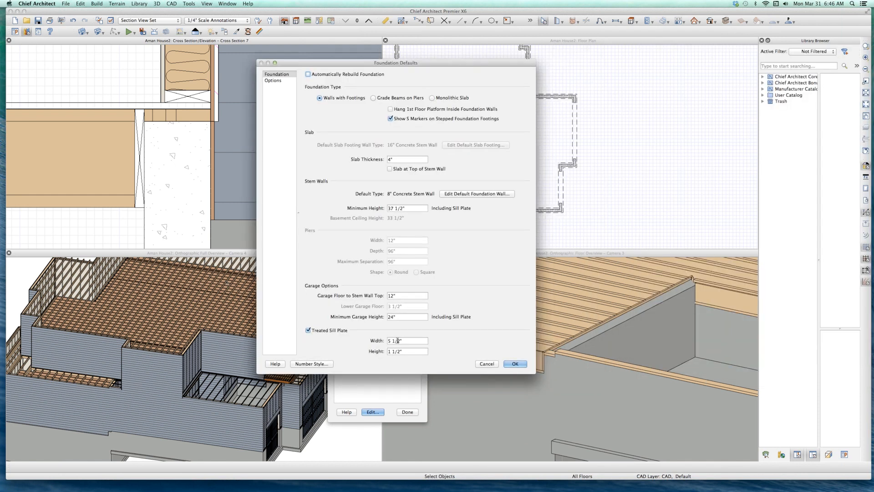
pyautogui.moveTo(402, 341); pyautogui.dragTo(169, 341)
pyautogui.write('8')
pyautogui.click(515, 364)
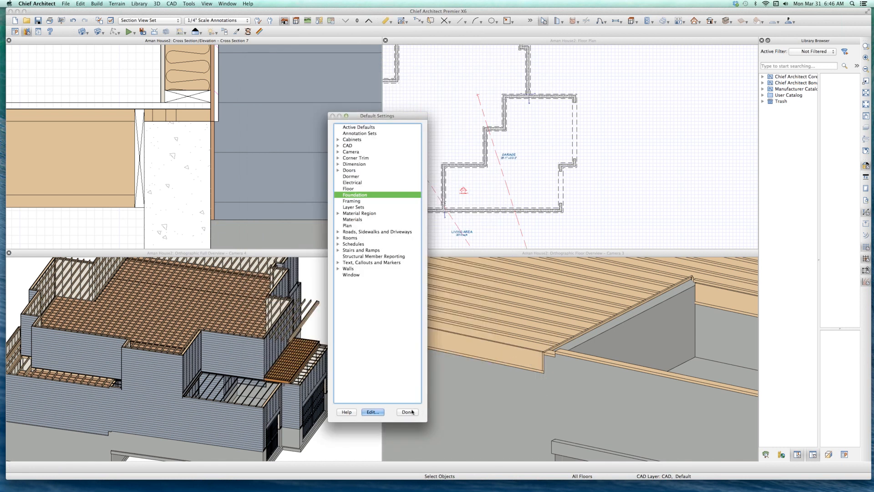
pyautogui.click(407, 412)
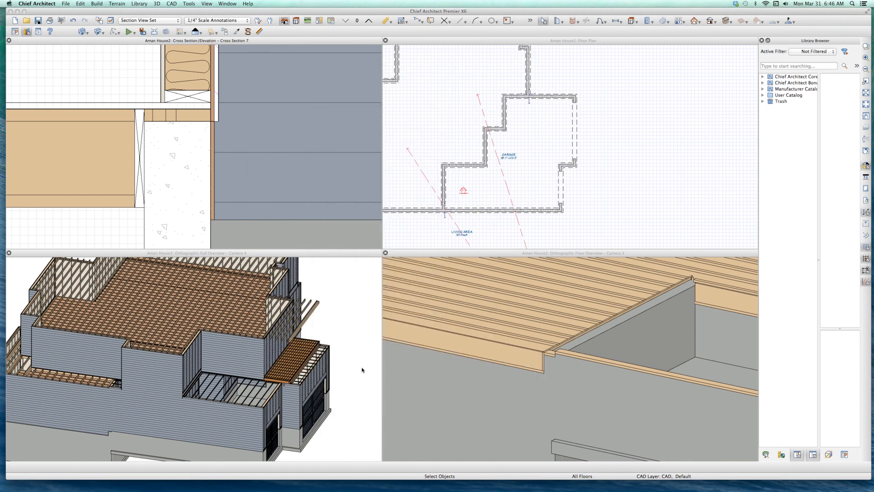
# Delete the concrete fill from the foundation wall in the cross section, exposing the floor framing behind it
pyautogui.click(243, 159)
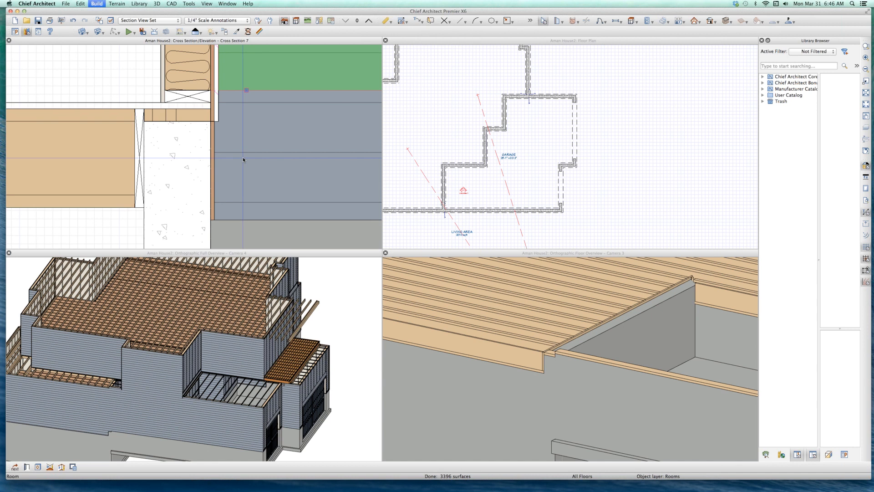
pyautogui.click(197, 160)
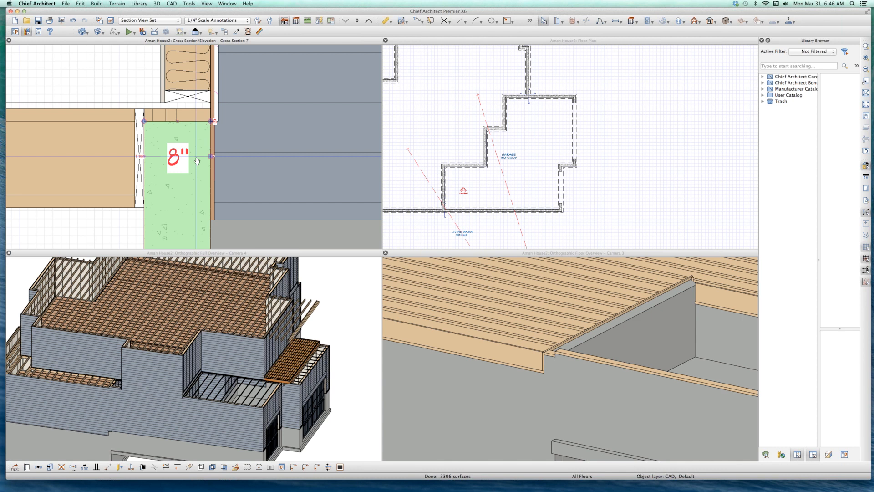
pyautogui.press('Delete')
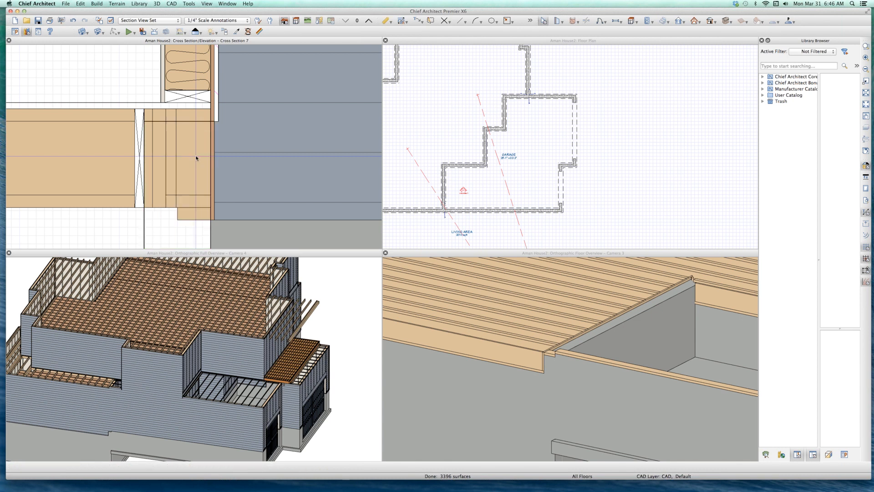
pyautogui.click(196, 158)
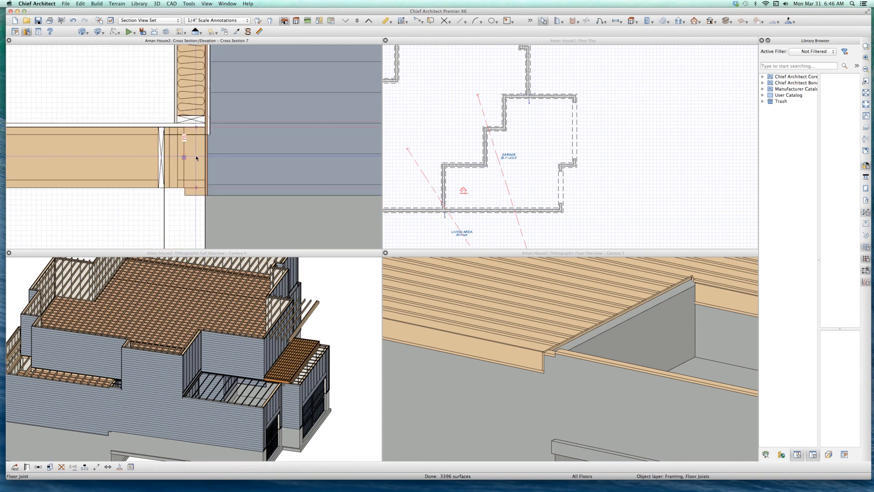
# Review the platform intersection and rim joist options of the vertical foundation wall between the living area and garage
pyautogui.click(445, 176)
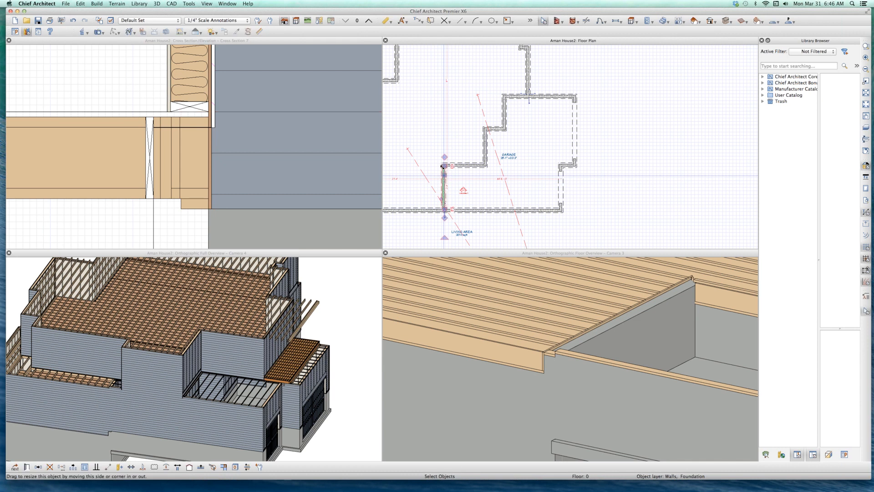
pyautogui.doubleClick(443, 167)
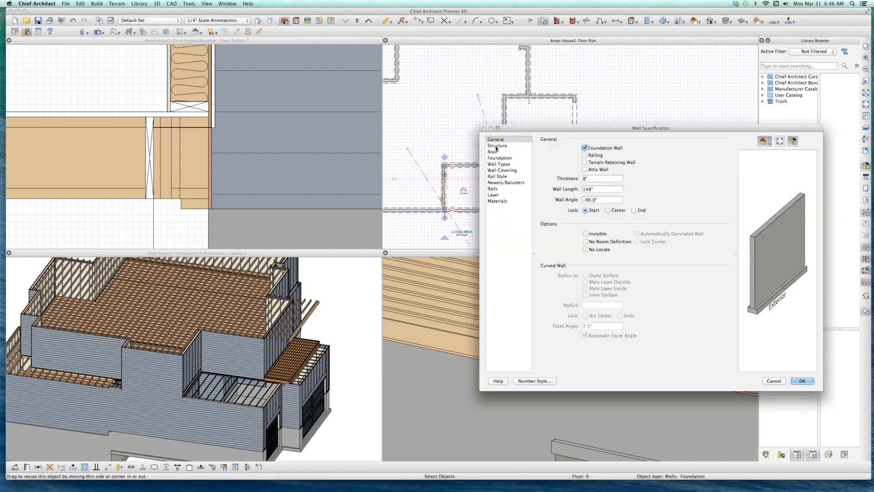
pyautogui.click(497, 146)
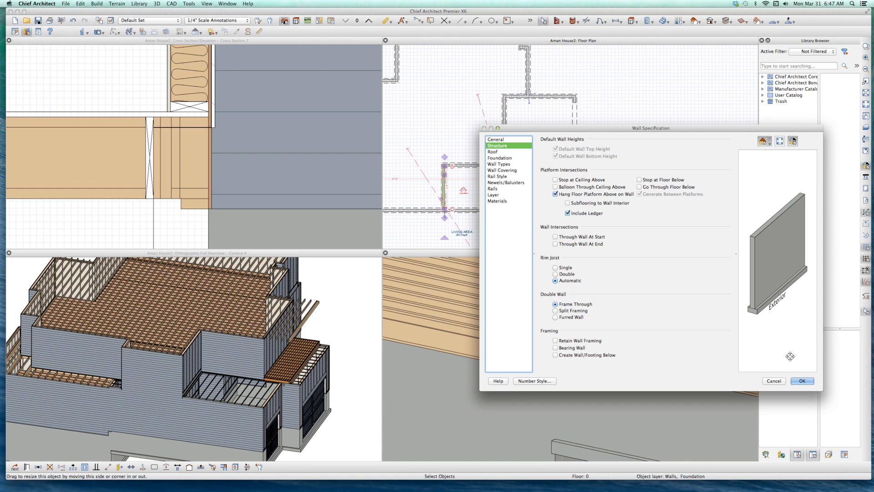
pyautogui.click(802, 381)
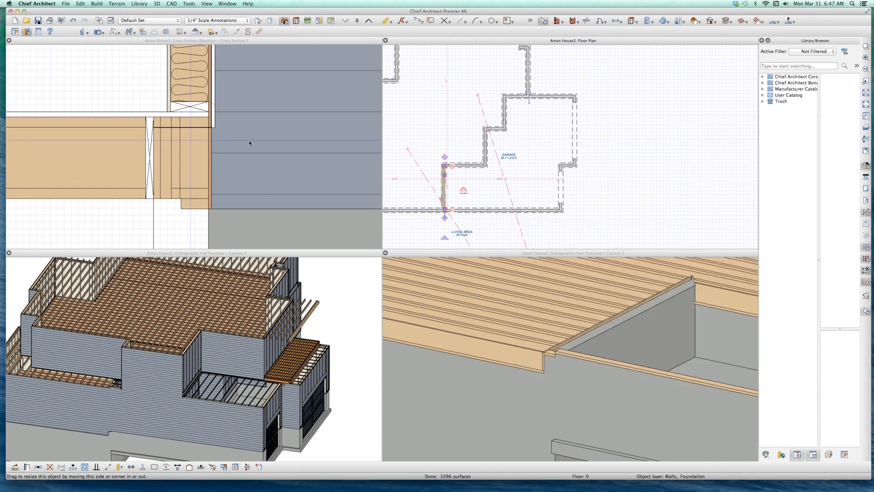
pyautogui.press('F12')
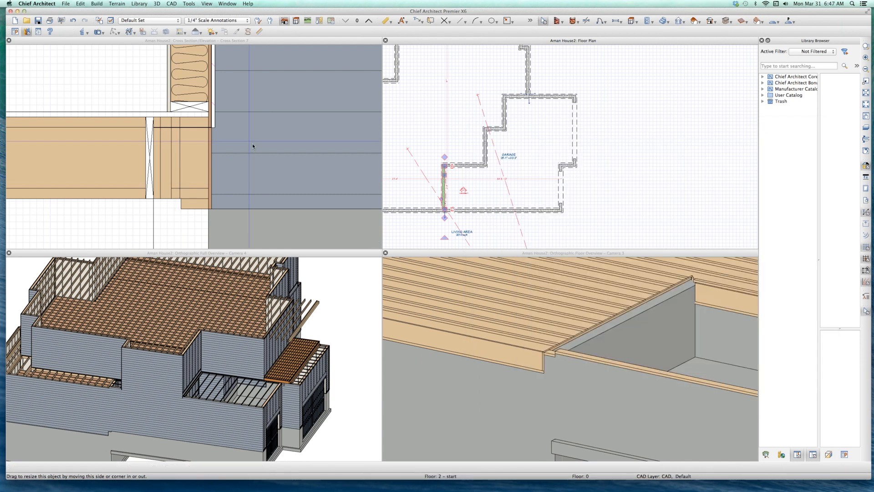
pyautogui.click(254, 128)
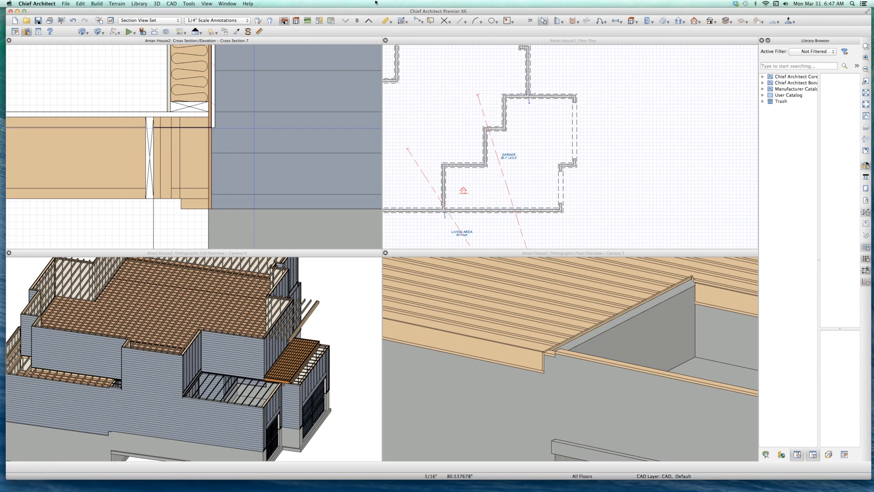
# Rebuild the framing with the Build Framing settings as they are, checking the wall and roof framing options first
pyautogui.click(501, 171)
pyautogui.click(742, 21)
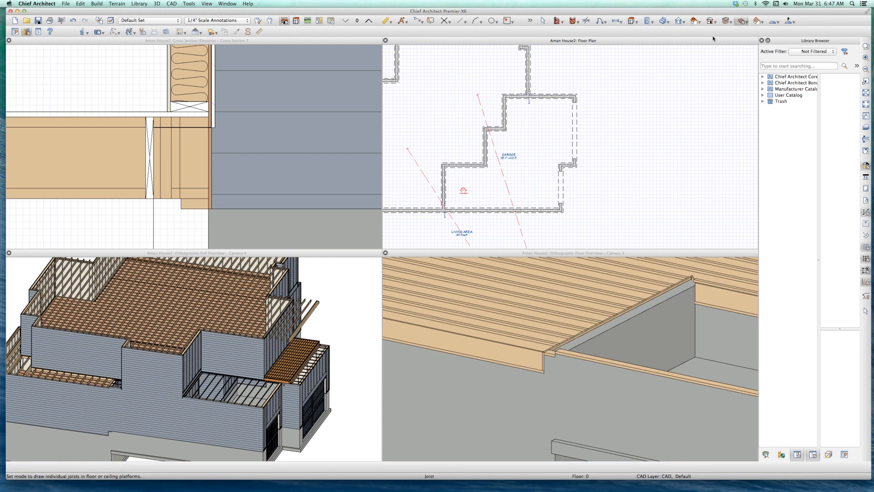
pyautogui.click(735, 77)
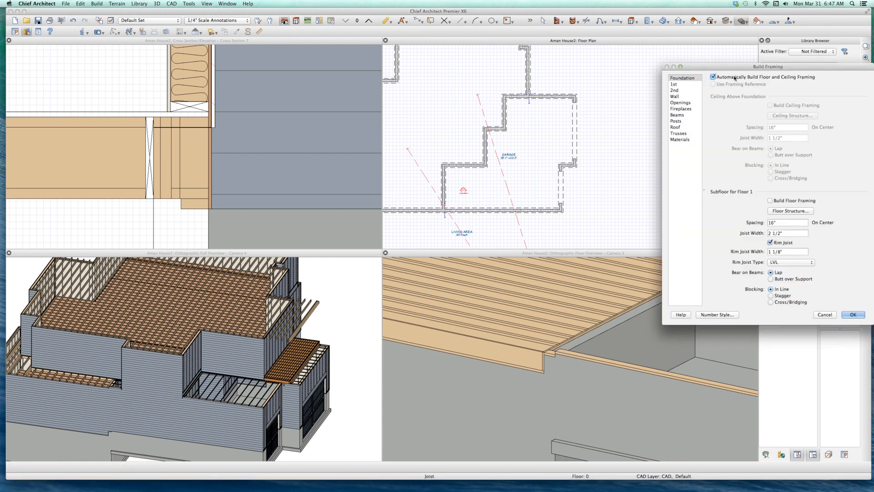
pyautogui.click(676, 96)
pyautogui.click(676, 127)
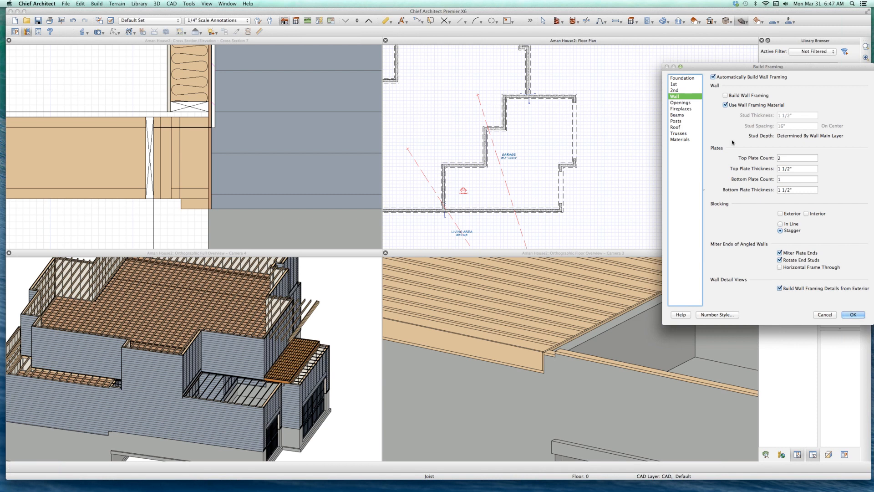
pyautogui.click(857, 315)
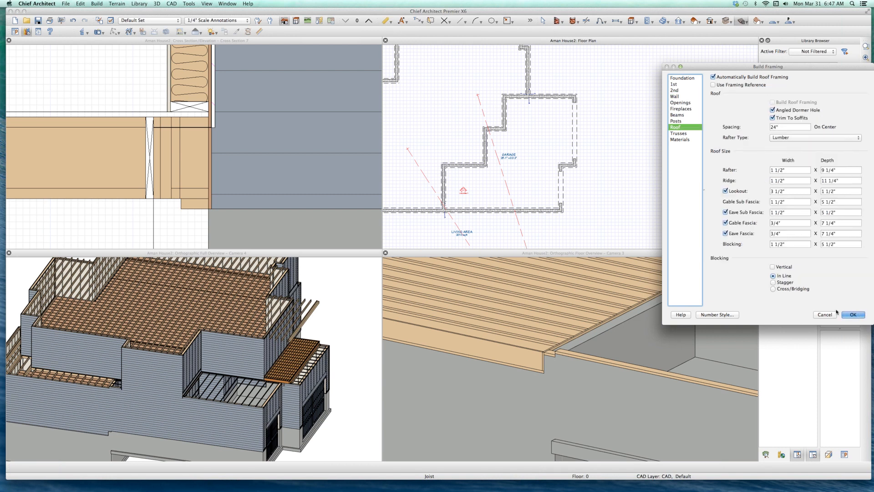
# Examine in the cross section how the rebuilt sill plate lines up with the stem wall and hung floor joists
pyautogui.click(140, 151)
pyautogui.scroll(4, 166, 132)
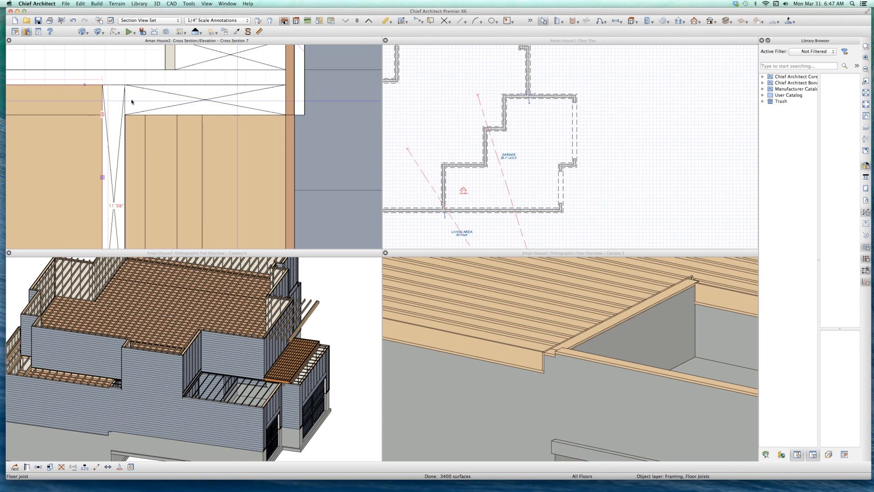
pyautogui.scroll(-4, 202, 102)
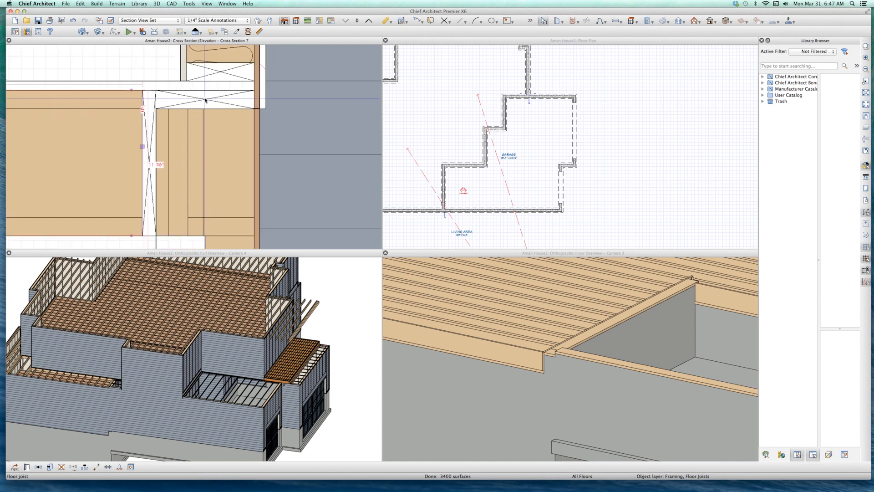
pyautogui.click(462, 171)
pyautogui.scroll(1, 461, 173)
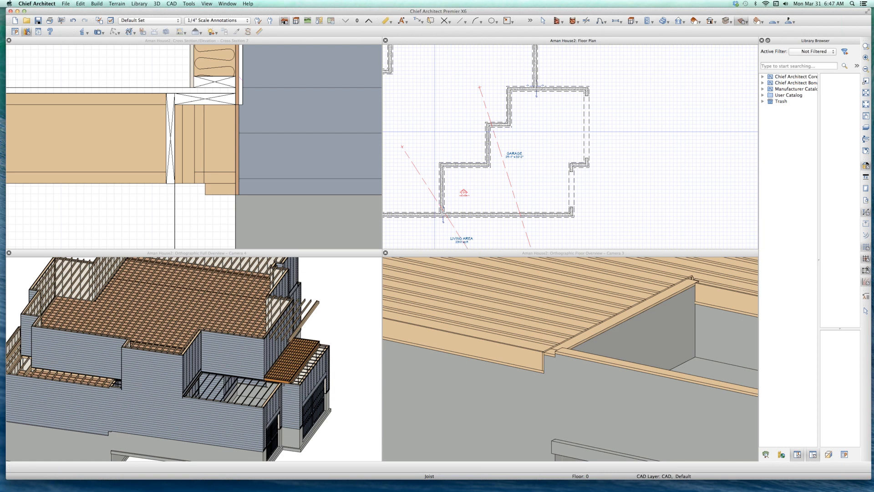
pyautogui.click(180, 220)
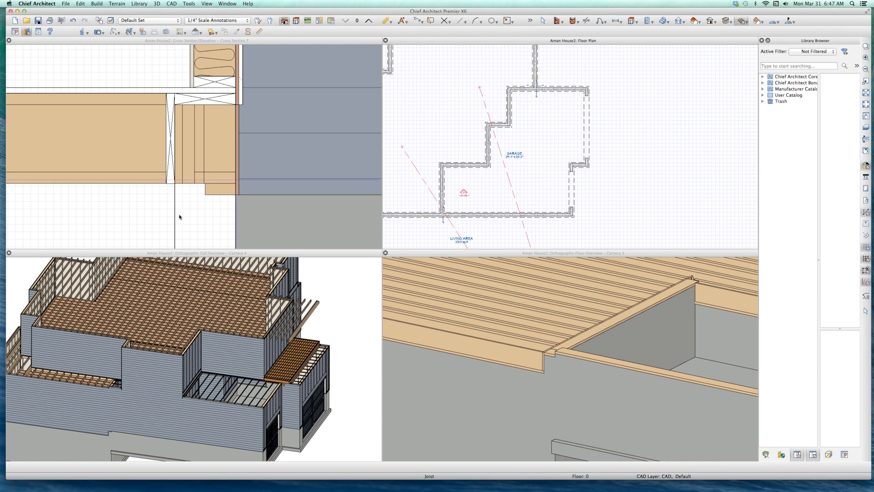
pyautogui.scroll(-3, 185, 202)
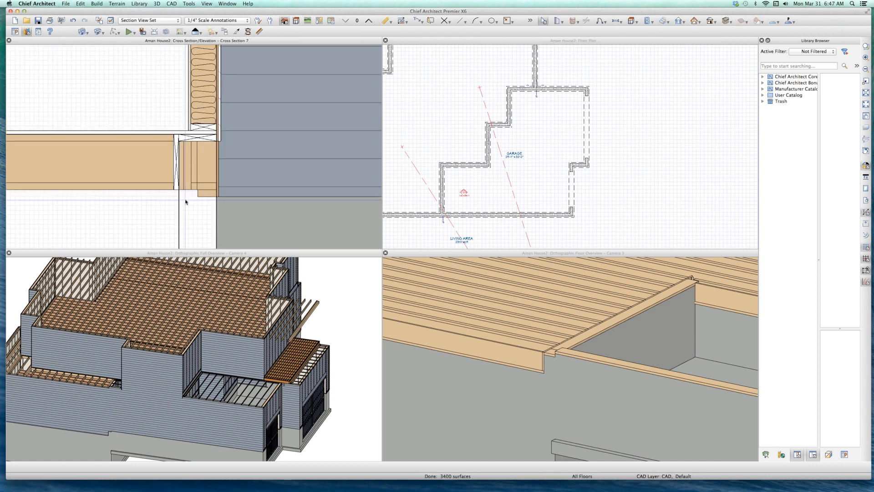
pyautogui.scroll(1, 191, 182)
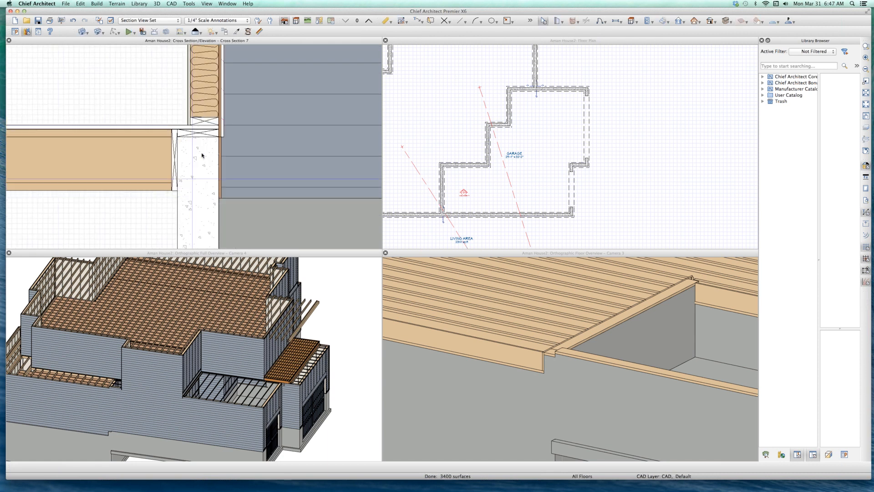
# Check the stem wall's concrete thickness against the sill plate width in the cross section
pyautogui.click(189, 179)
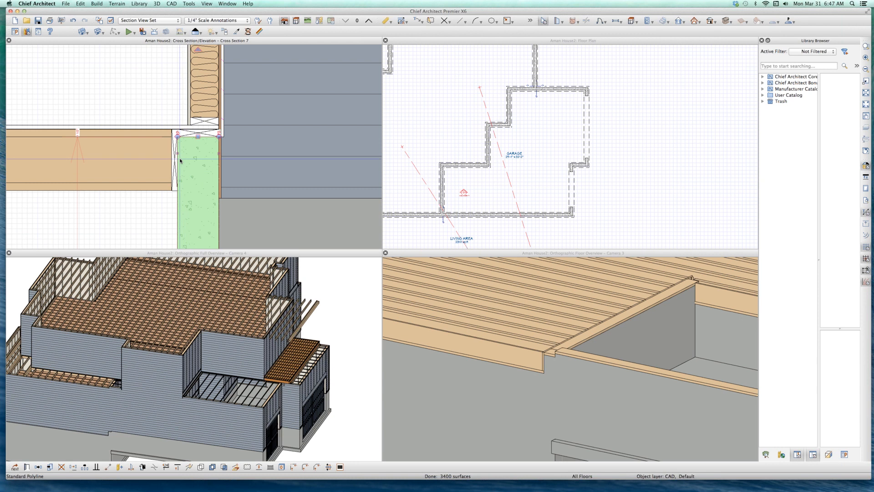
pyautogui.moveTo(180, 160); pyautogui.dragTo(187, 164)
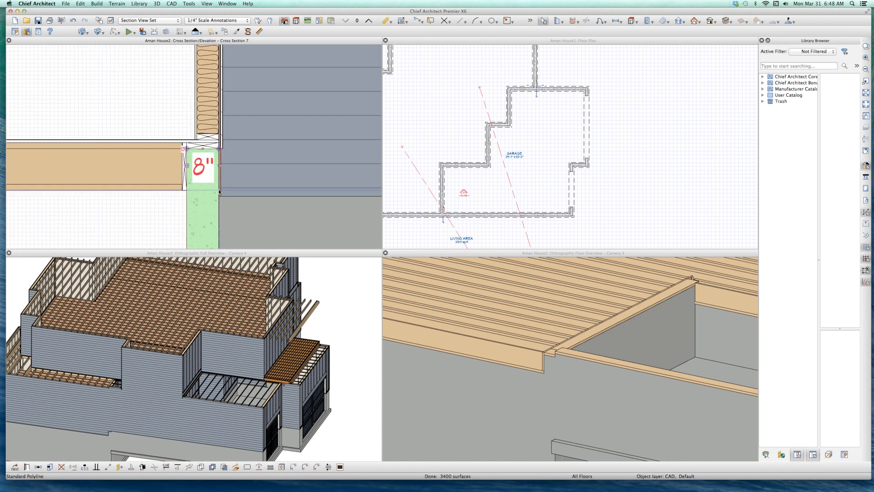
pyautogui.scroll(-4, 219, 191)
pyautogui.scroll(5, 230, 202)
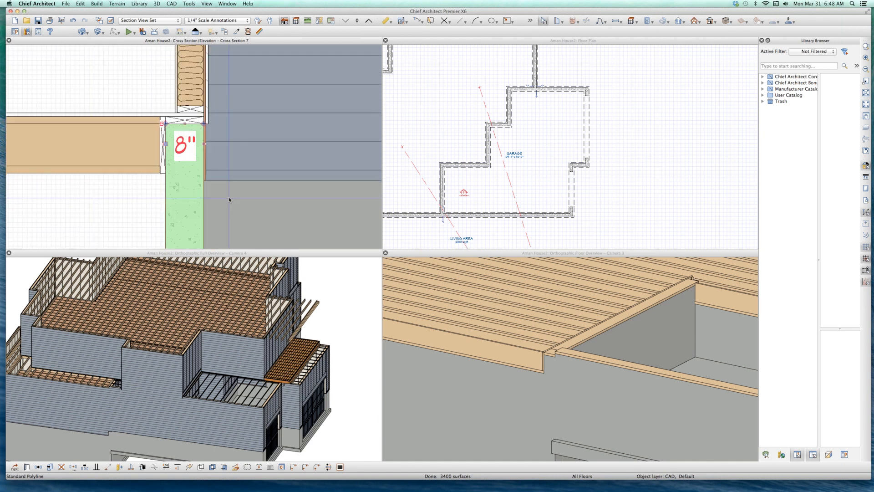
pyautogui.press('Escape')
pyautogui.scroll(-2, 229, 199)
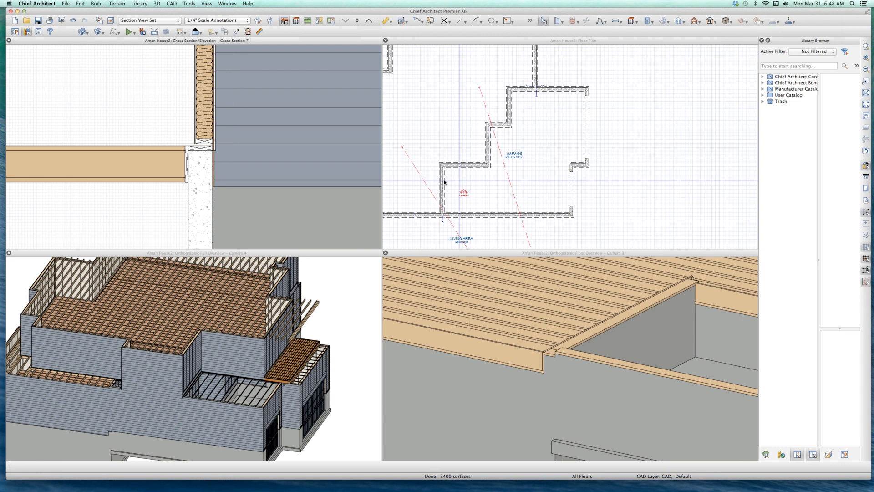
# Set the treated sill plate height to 4" in the foundation defaults
pyautogui.click(435, 109)
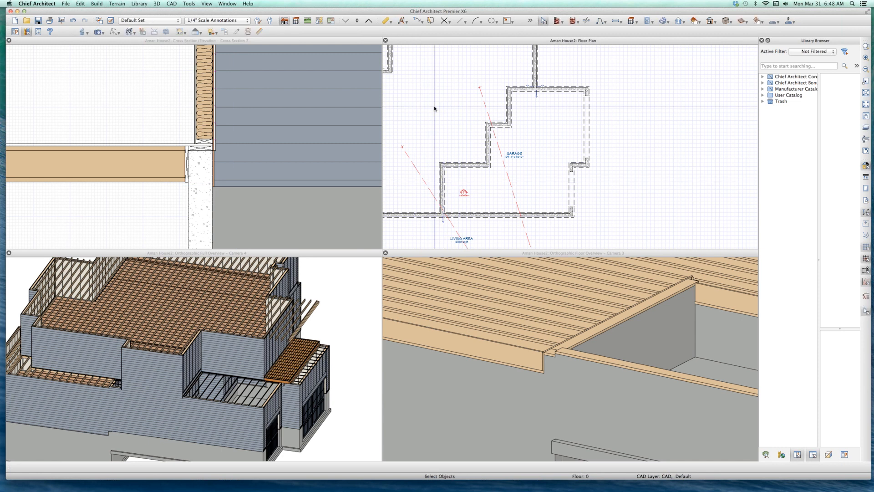
pyautogui.press('d')
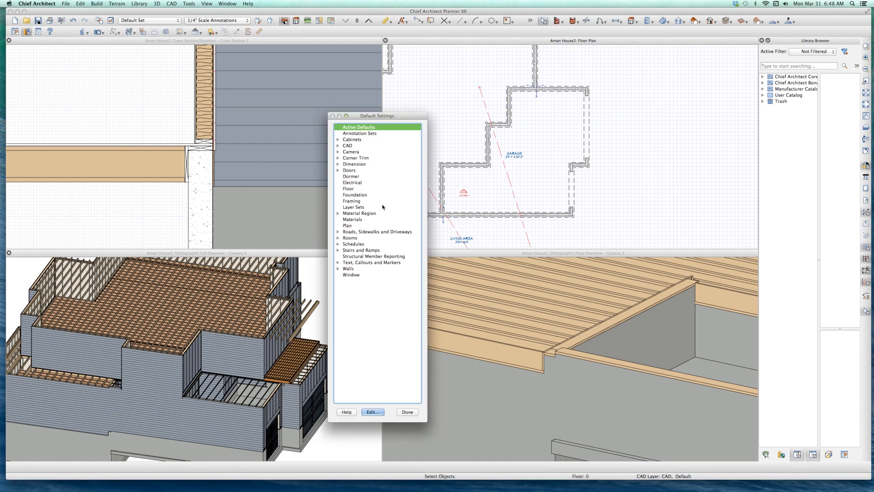
pyautogui.click(366, 195)
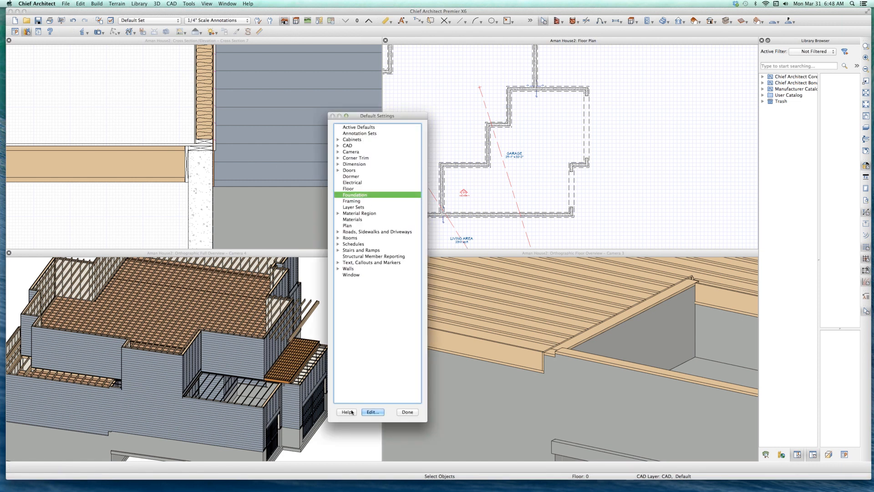
pyautogui.doubleClick(360, 196)
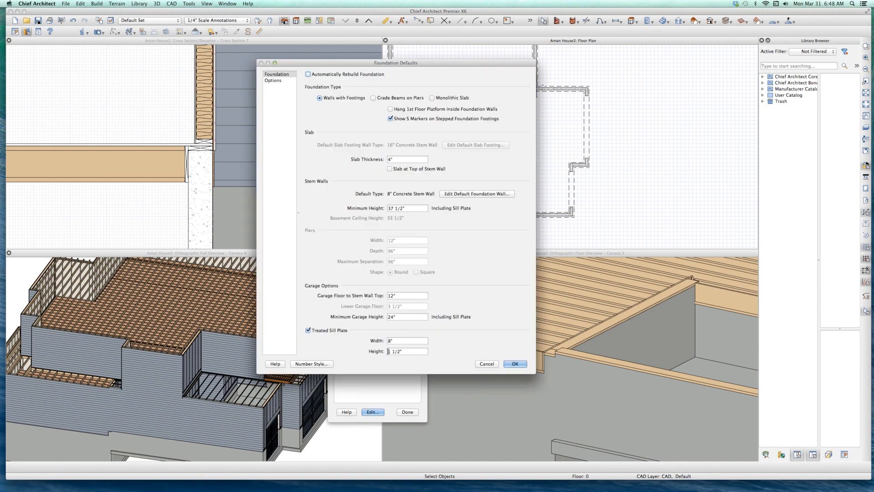
pyautogui.doubleClick(395, 341)
pyautogui.press('Tab')
pyautogui.write('4')
pyautogui.click(514, 364)
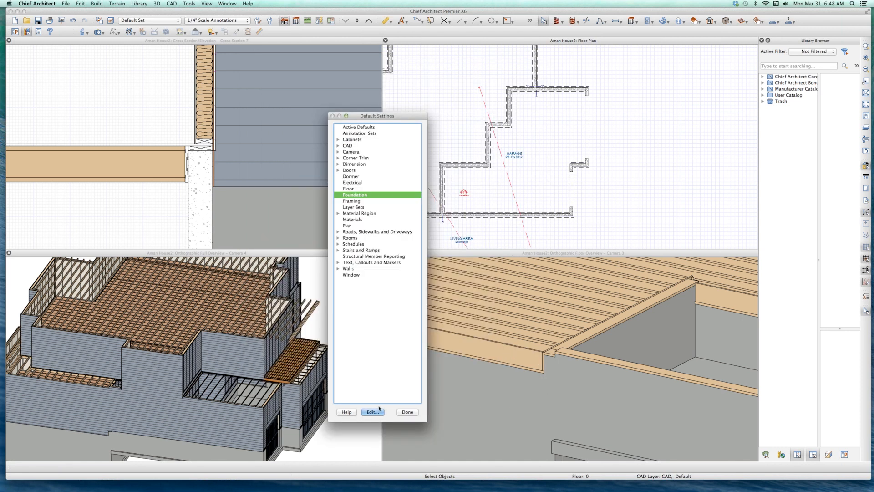
pyautogui.click(407, 412)
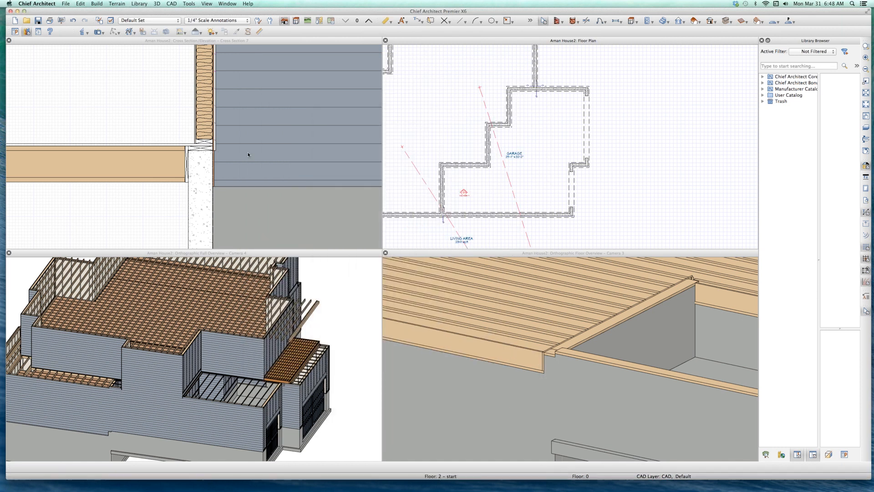
# Lower the top edge of the stem wall's concrete fill to the underside of the sill plate, and delete the fill
pyautogui.click(184, 126)
pyautogui.scroll(5, 184, 126)
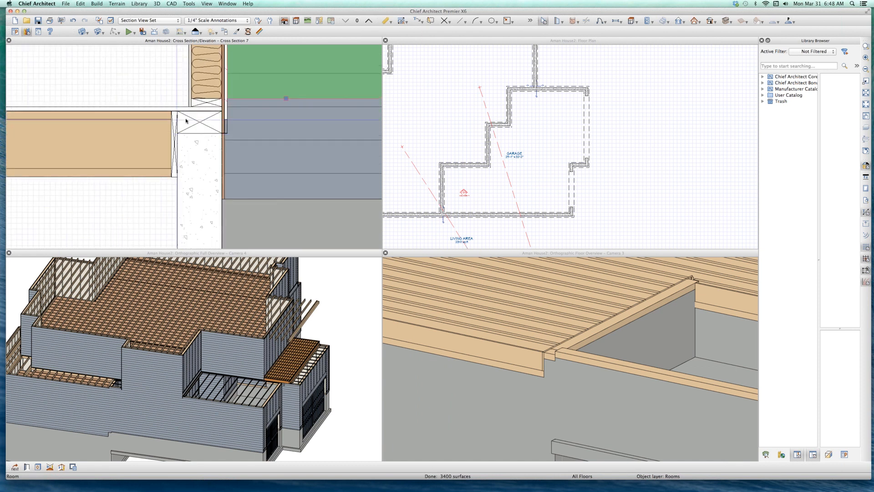
pyautogui.click(187, 119)
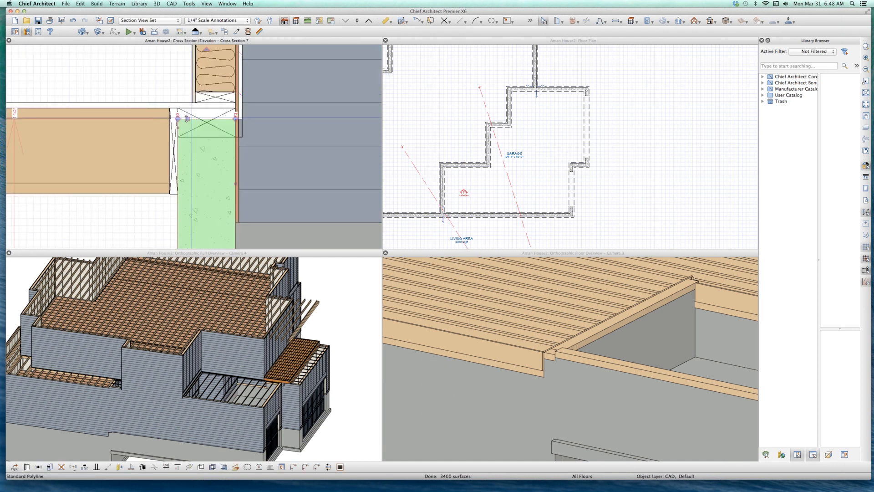
pyautogui.moveTo(193, 138); pyautogui.dragTo(193, 137)
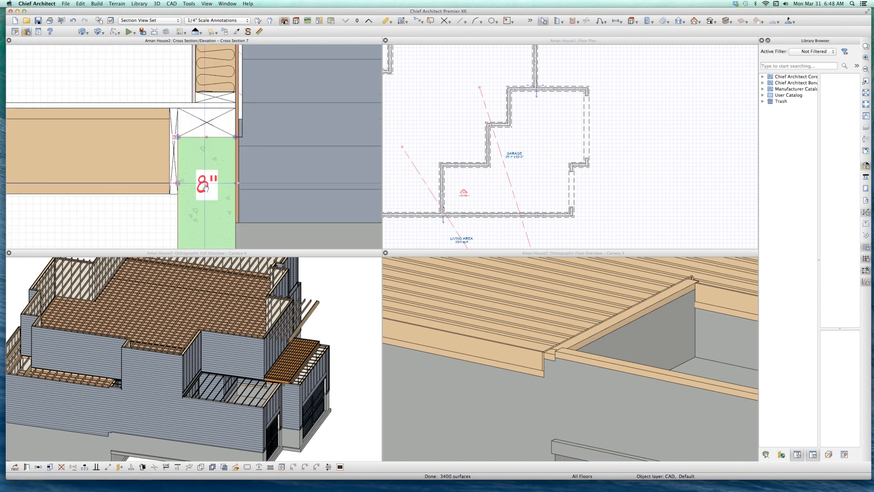
pyautogui.press('Delete')
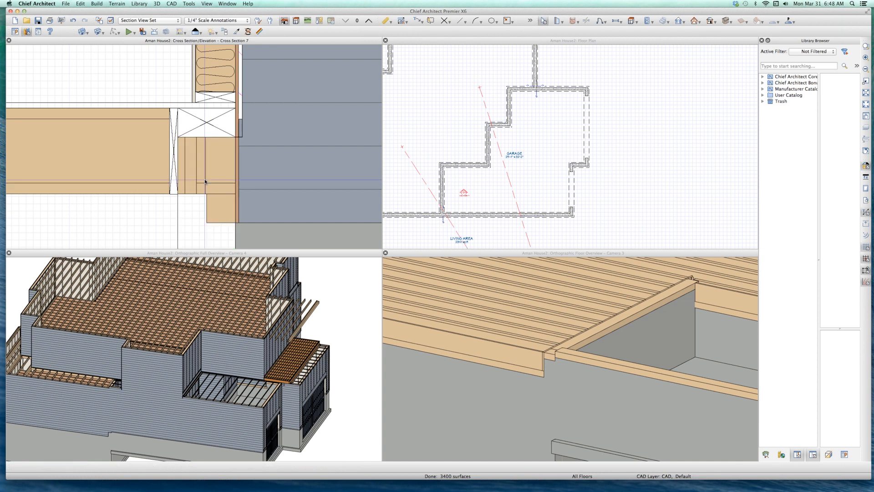
# Examine the whole building section, including the stem wall, first-floor platform and garage slab
pyautogui.scroll(-3, 200, 176)
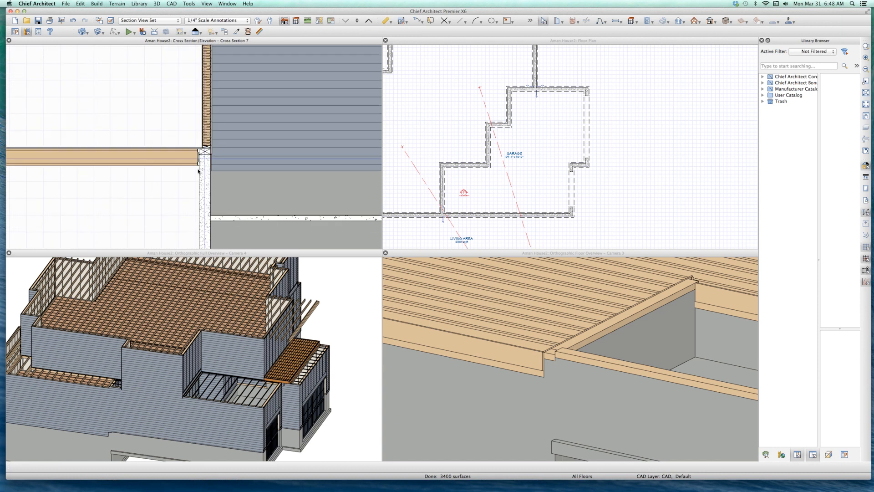
pyautogui.scroll(-2, 198, 172)
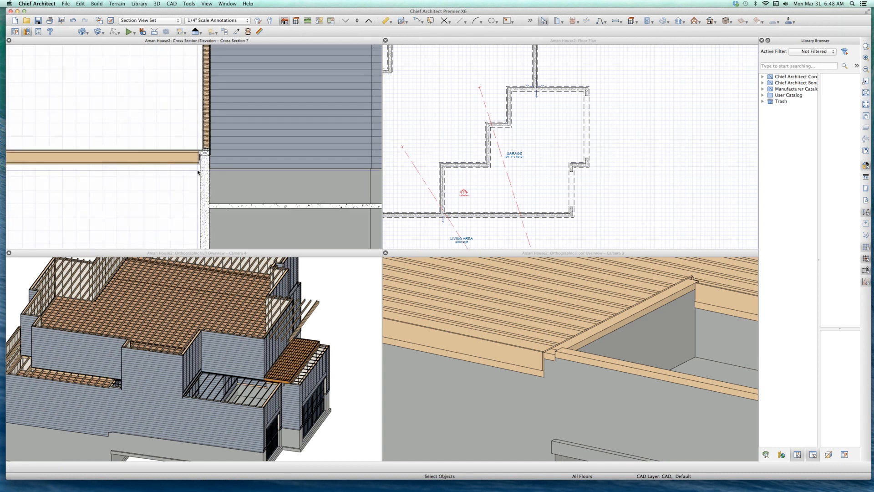
pyautogui.scroll(-4, 199, 172)
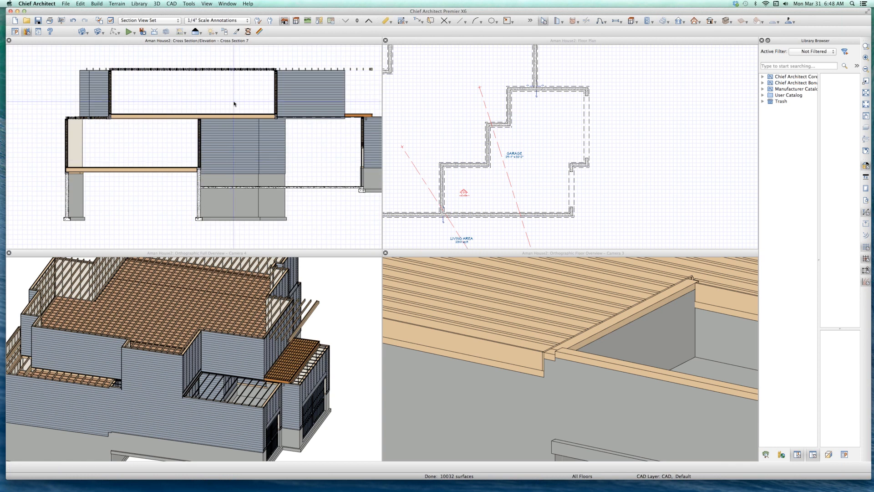
pyautogui.scroll(1, 234, 104)
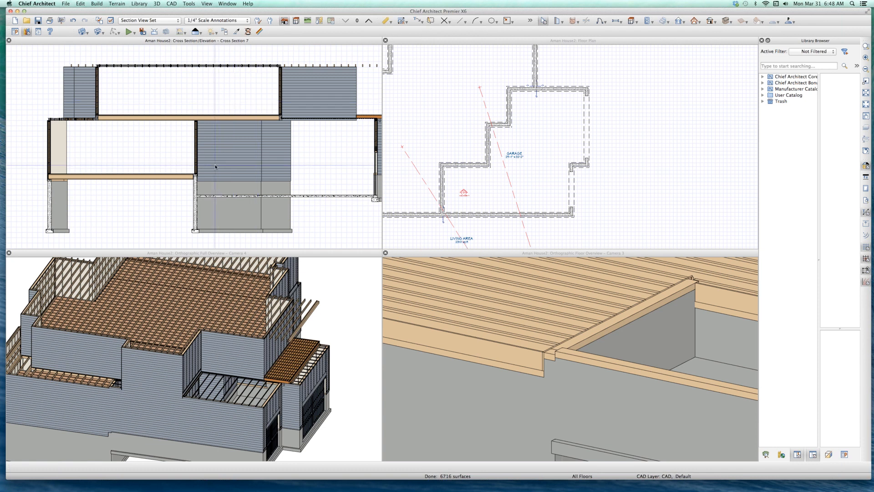
pyautogui.click(196, 170)
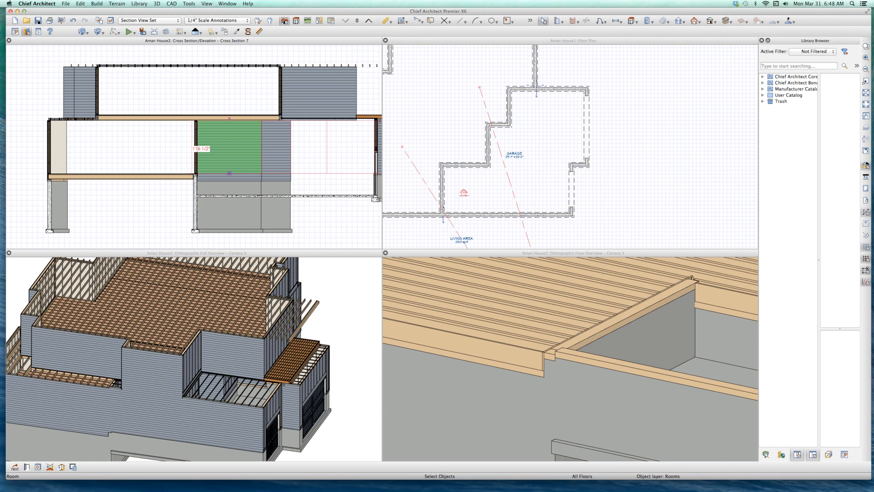